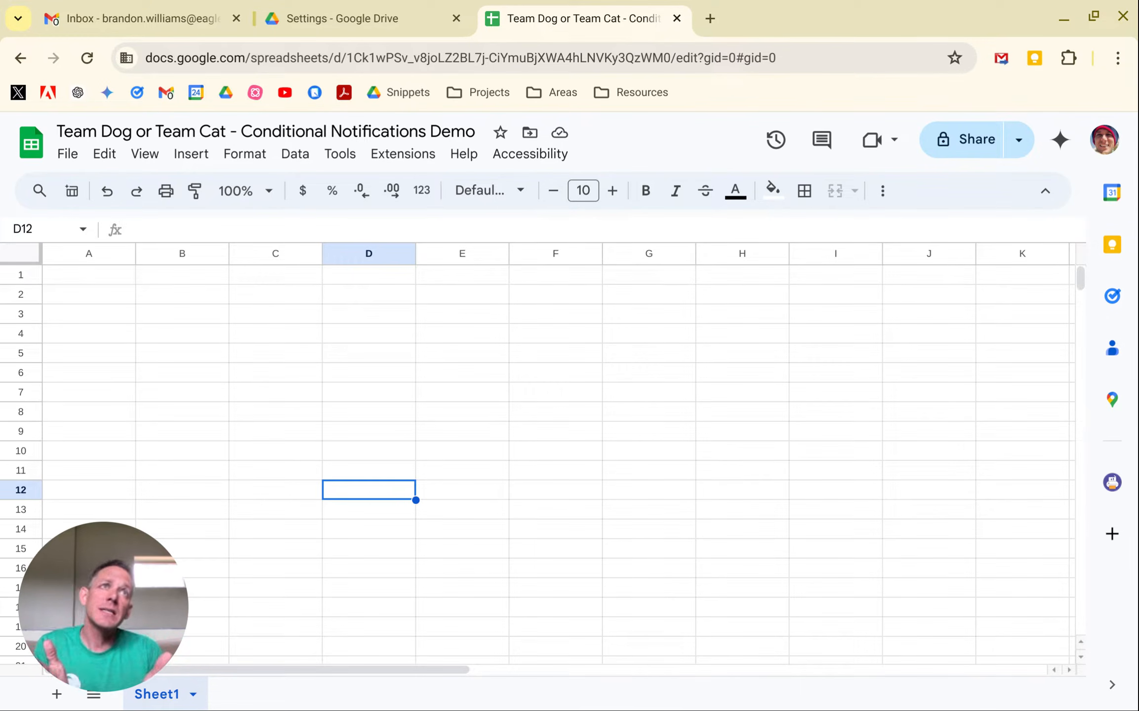
Review the trigger and email-frequency options for the spreadsheet's notification rules, and leave without adding a rule.
click(340, 157)
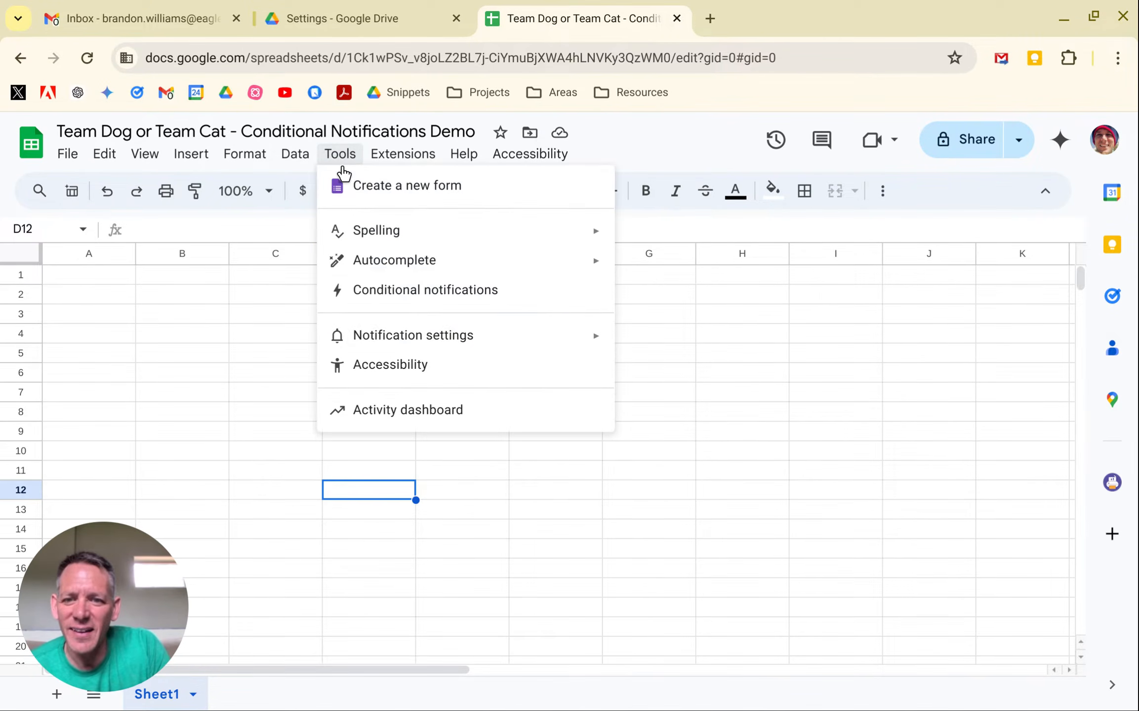
mouse_move(395, 339)
click(678, 344)
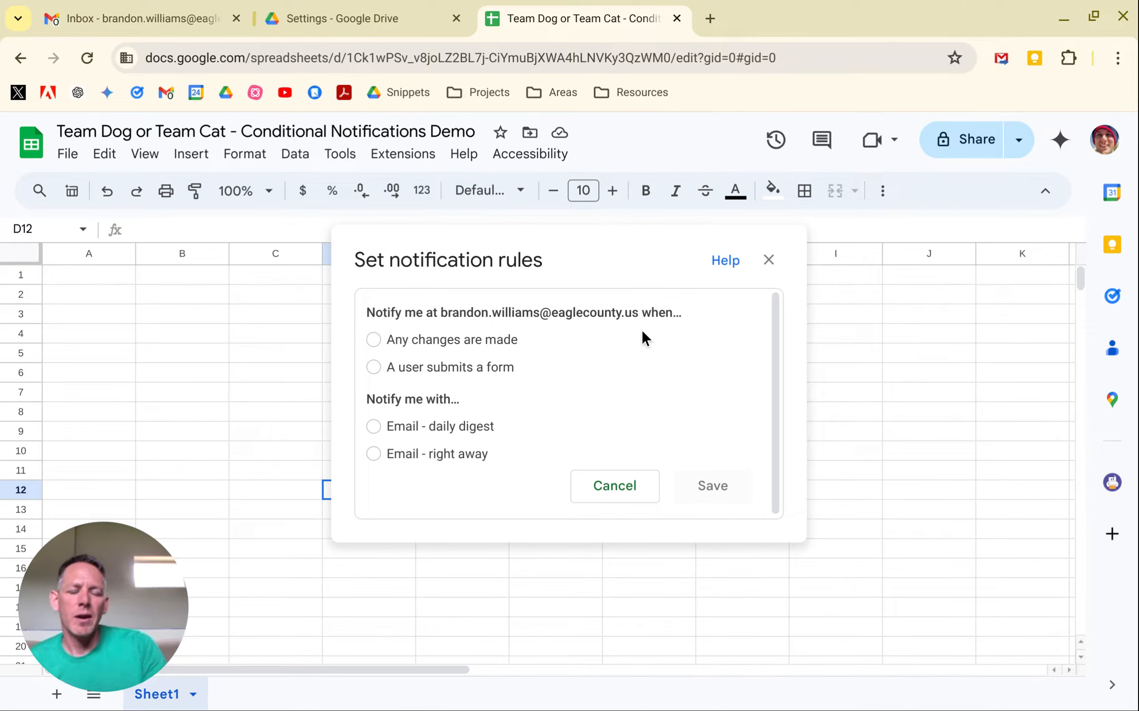
click(626, 492)
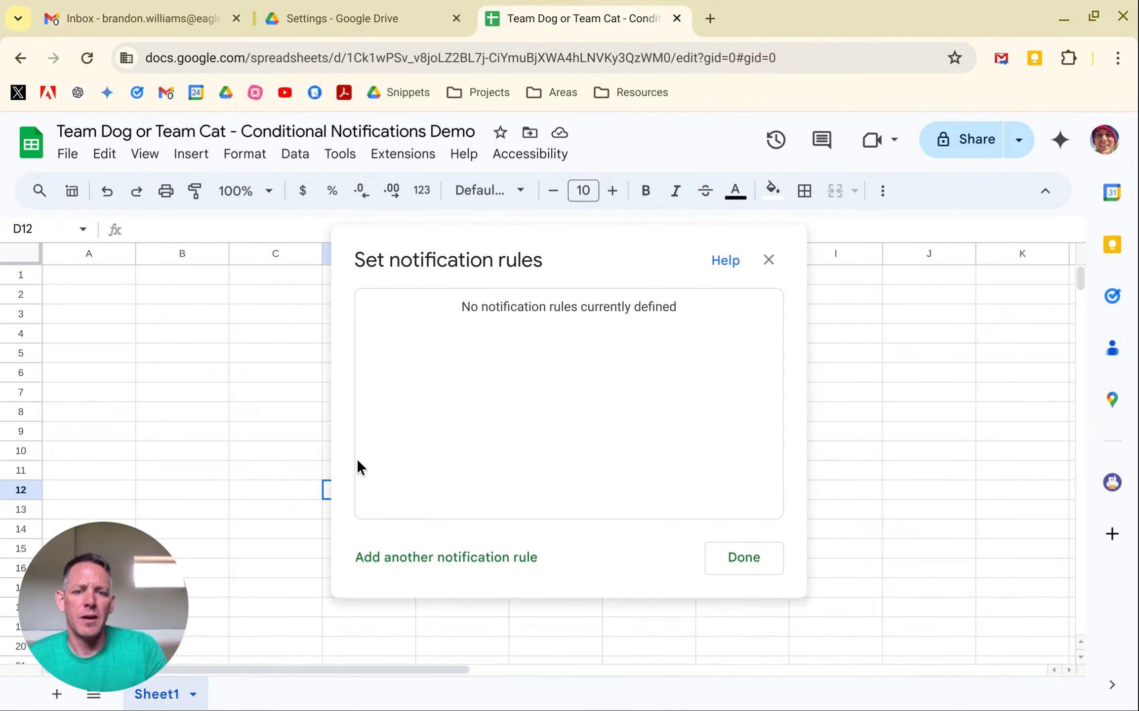
click(754, 560)
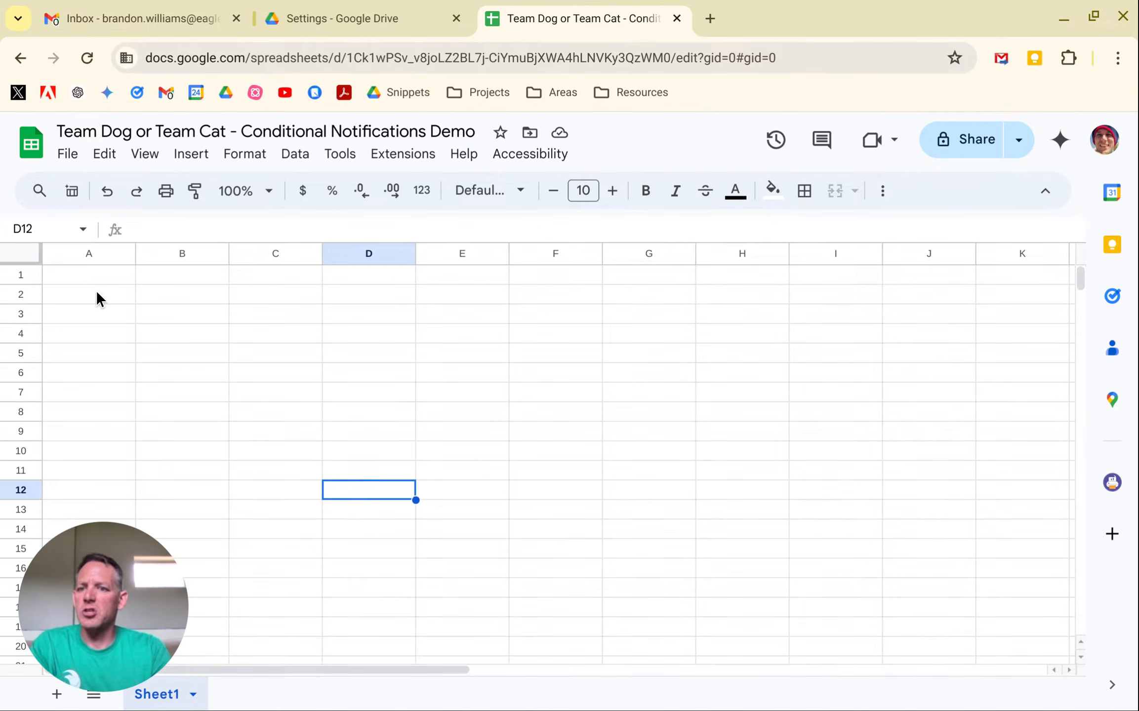
Enter "request 1" in cell A1.
click(97, 289)
click(100, 280)
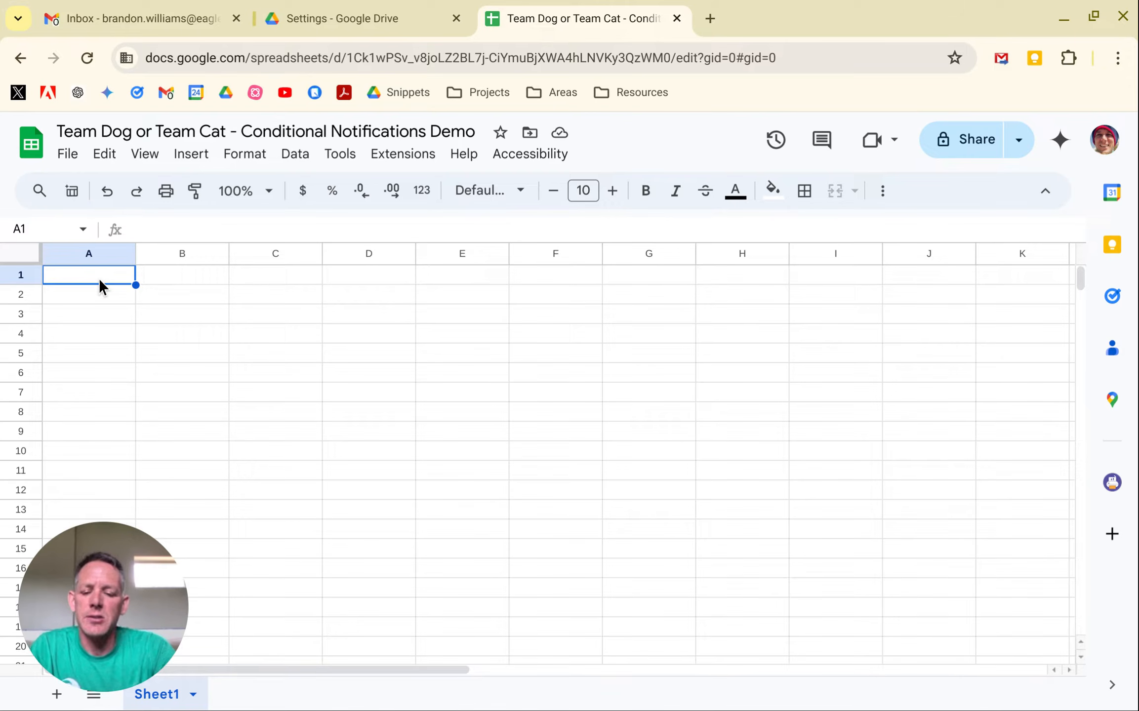
text(request)
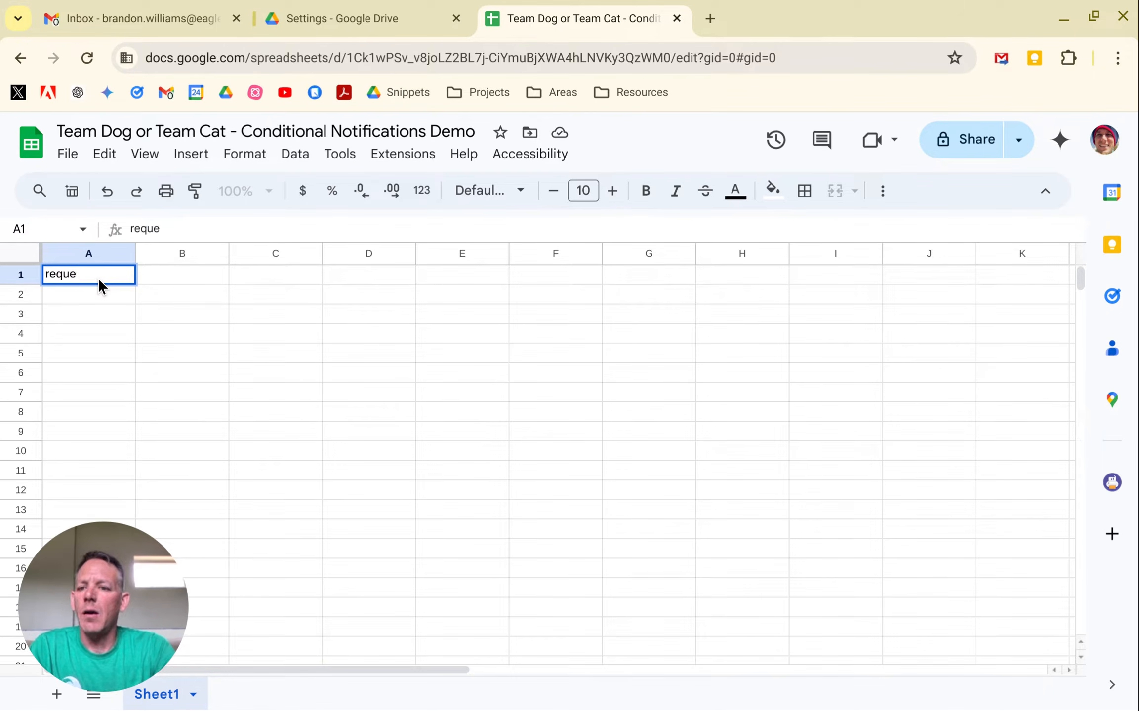
key(Tab)
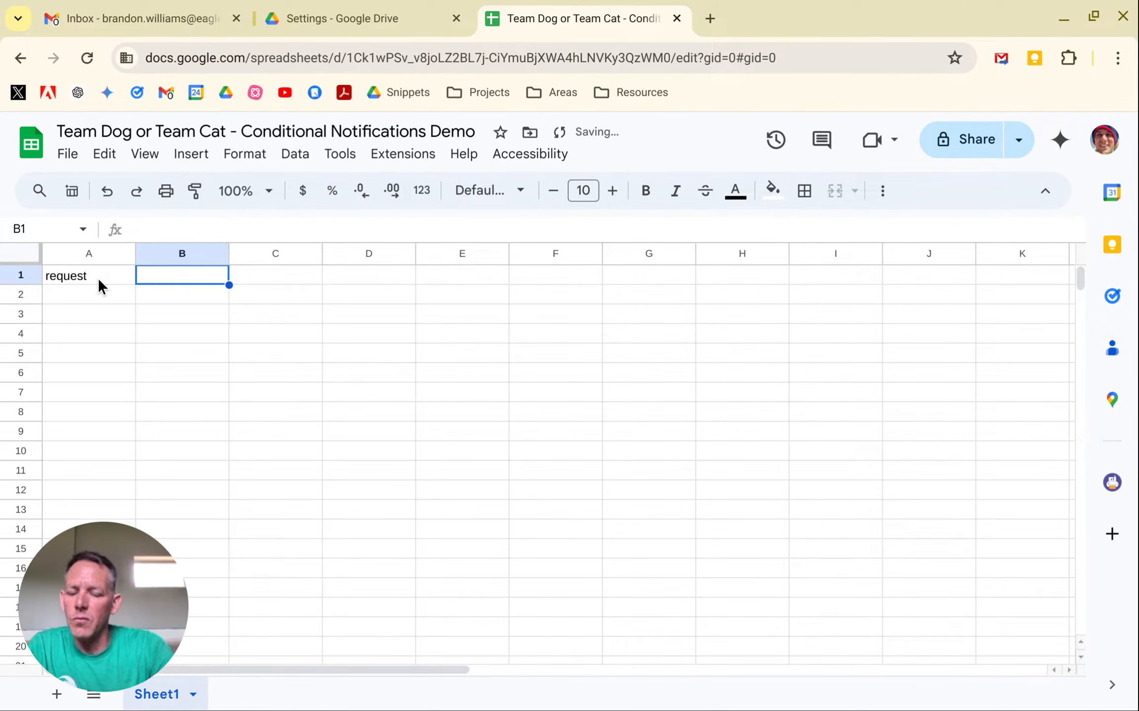
click(99, 279)
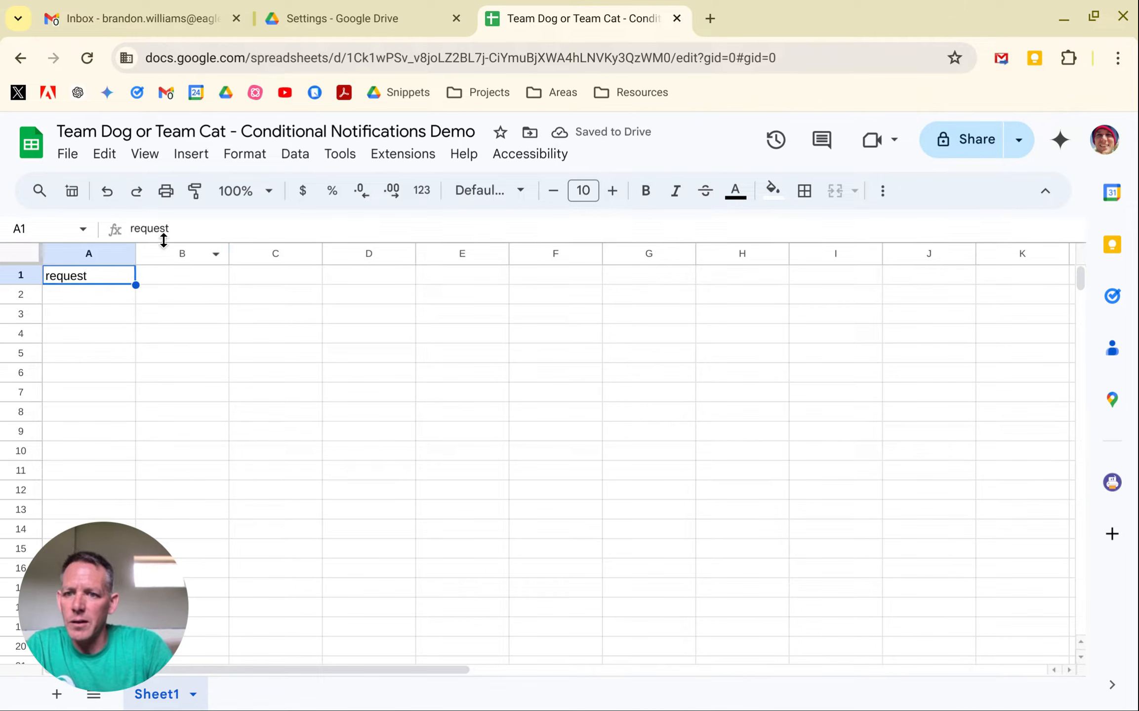
click(190, 230)
text(1)
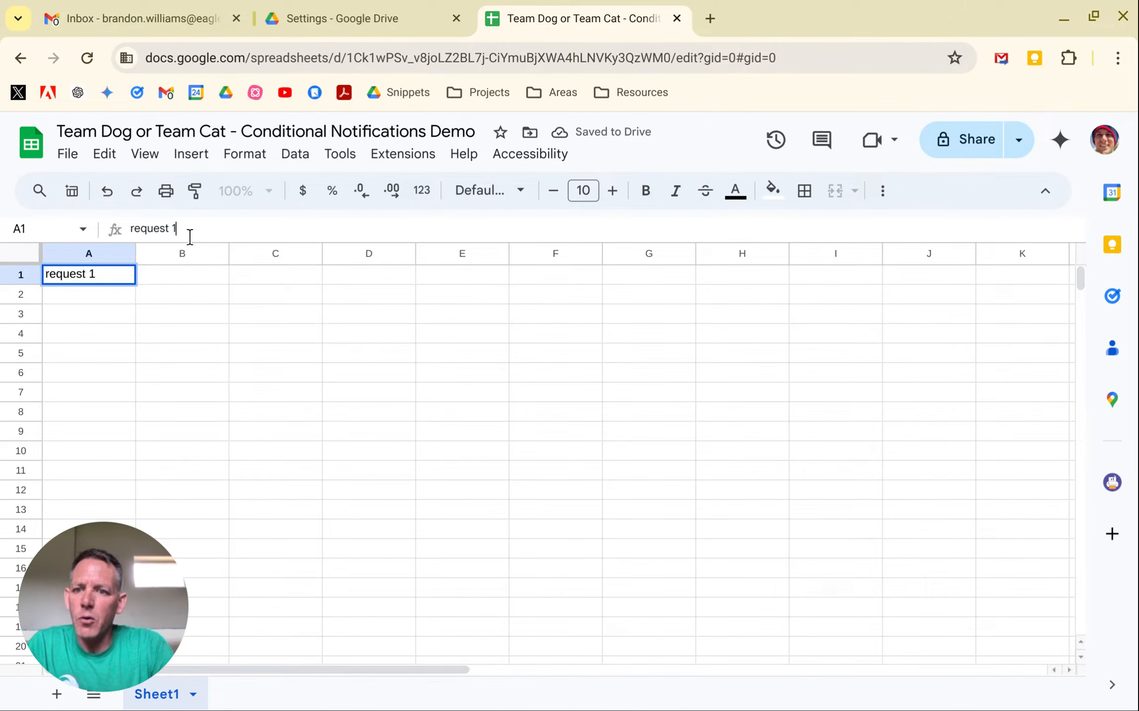
Insert a new custom dropdown in cell B1.
click(202, 279)
text(@drop)
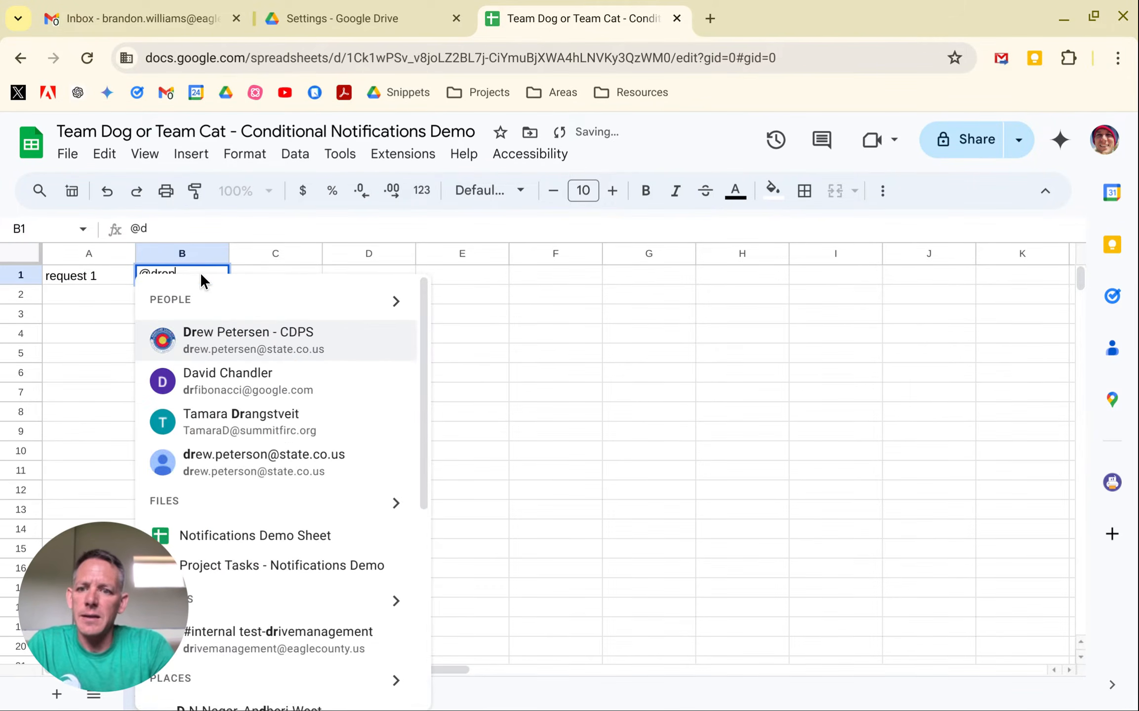
click(210, 336)
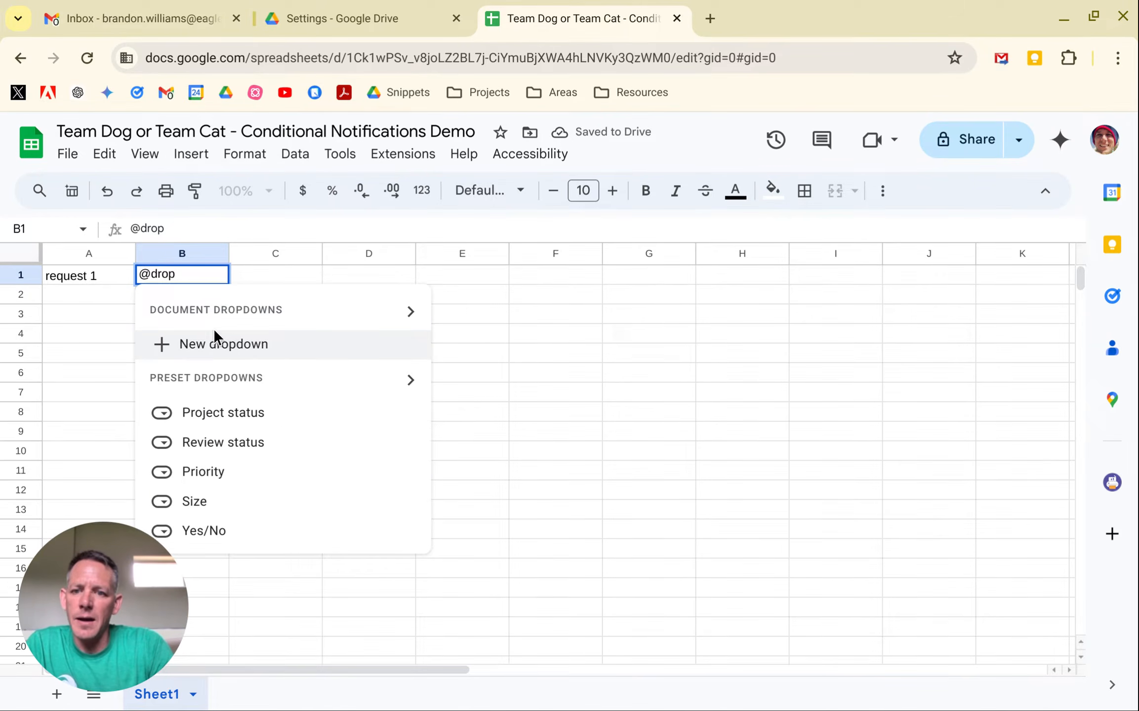
click(235, 346)
Name the dropdown's two options "Team Dog" and "Team Cat".
drag(931, 417, 853, 414)
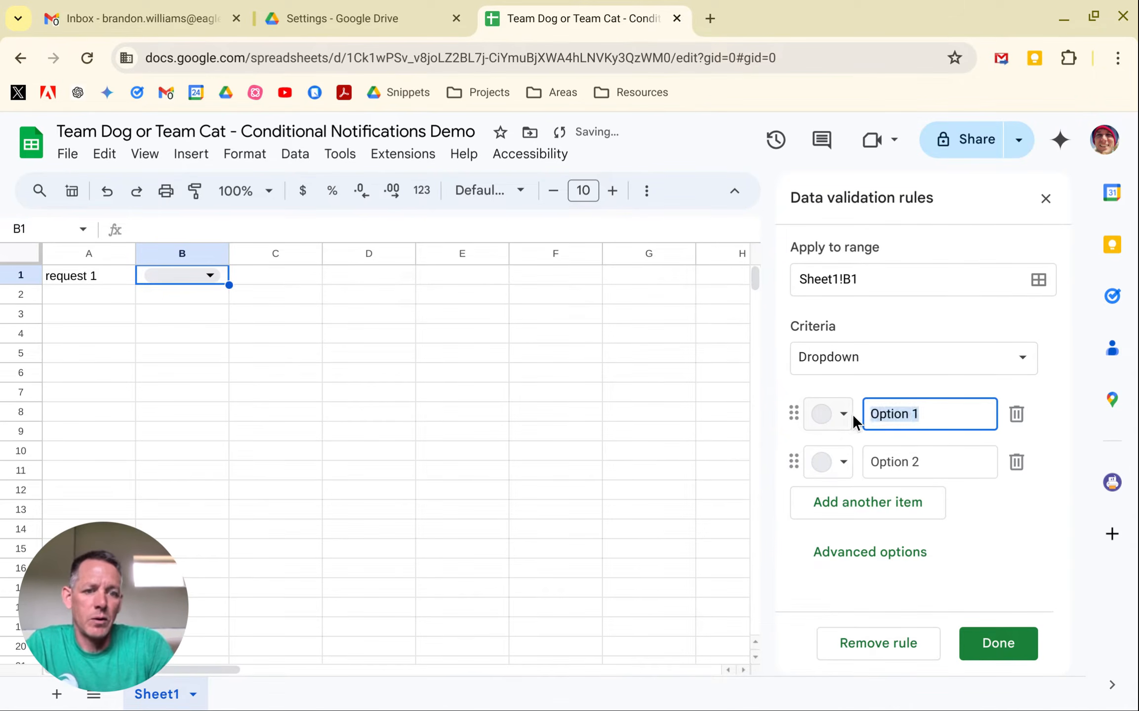
text(Team Dog)
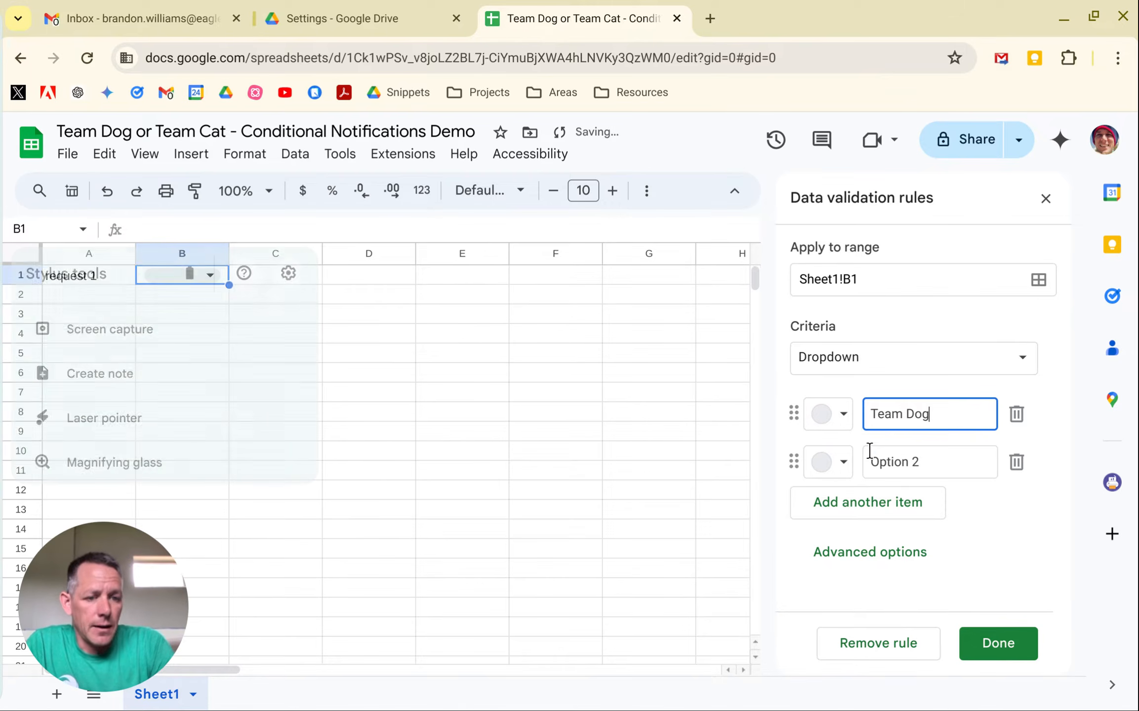
drag(916, 465, 863, 462)
text(eam)
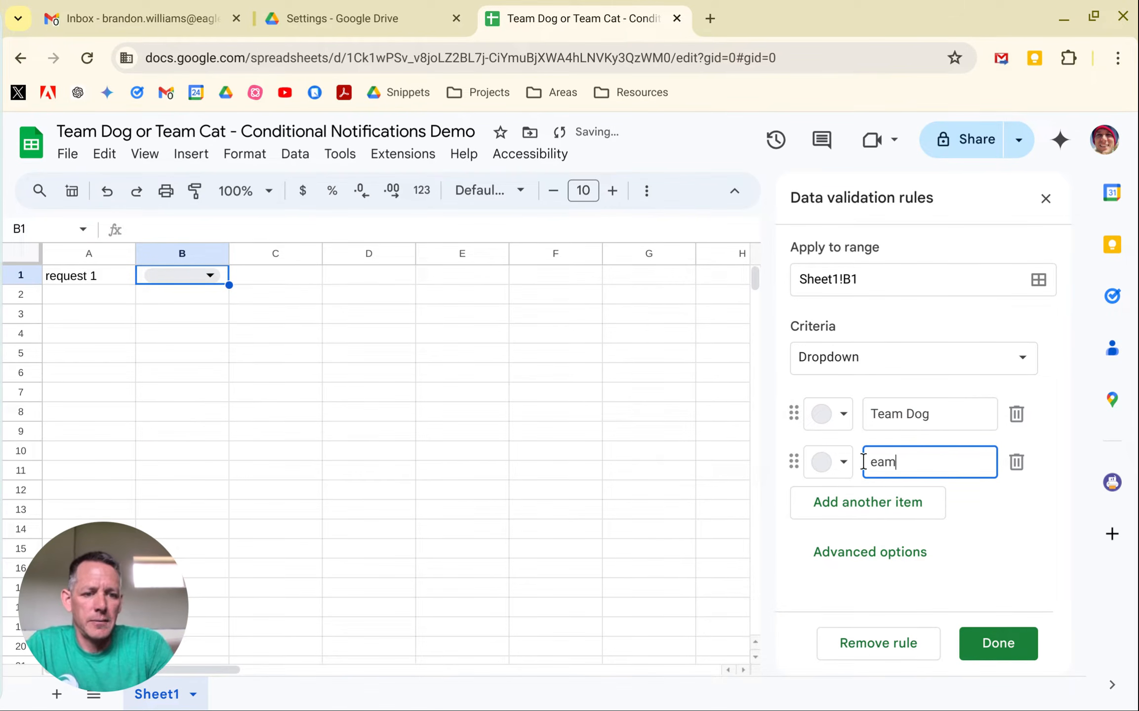
key(BackSpace)
key(BackSpace)
key(BackSpace)
text(Team Cat)
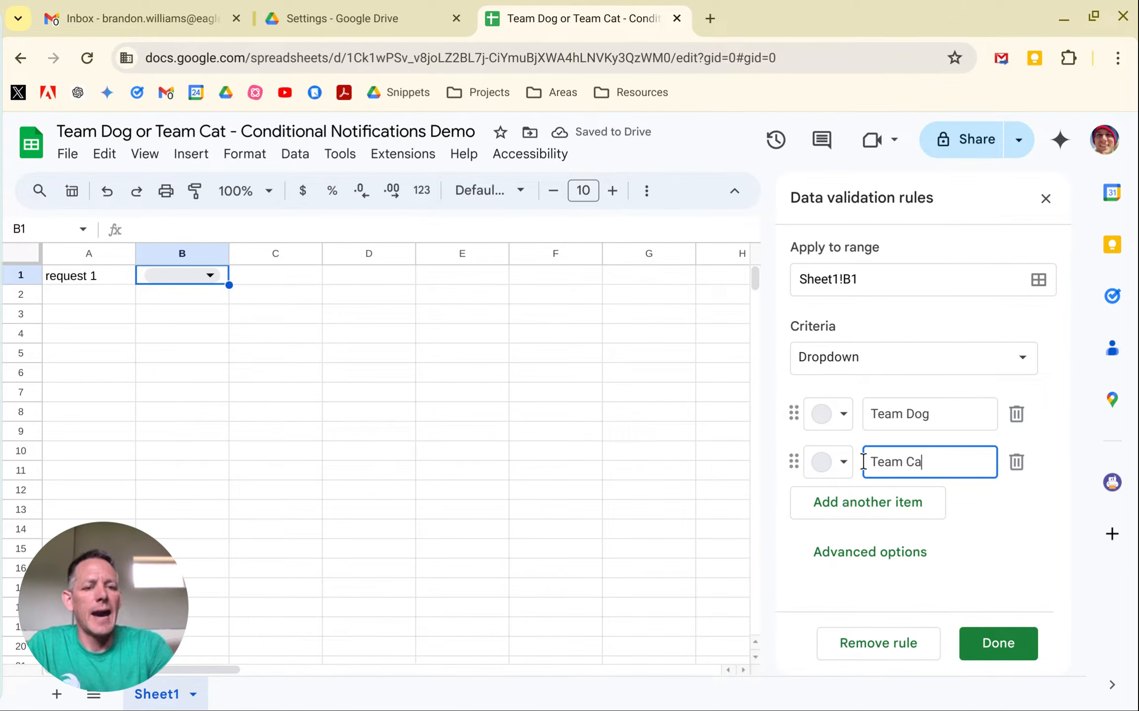
Color the Team Dog option light yellow and the Team Cat option light blue.
click(843, 420)
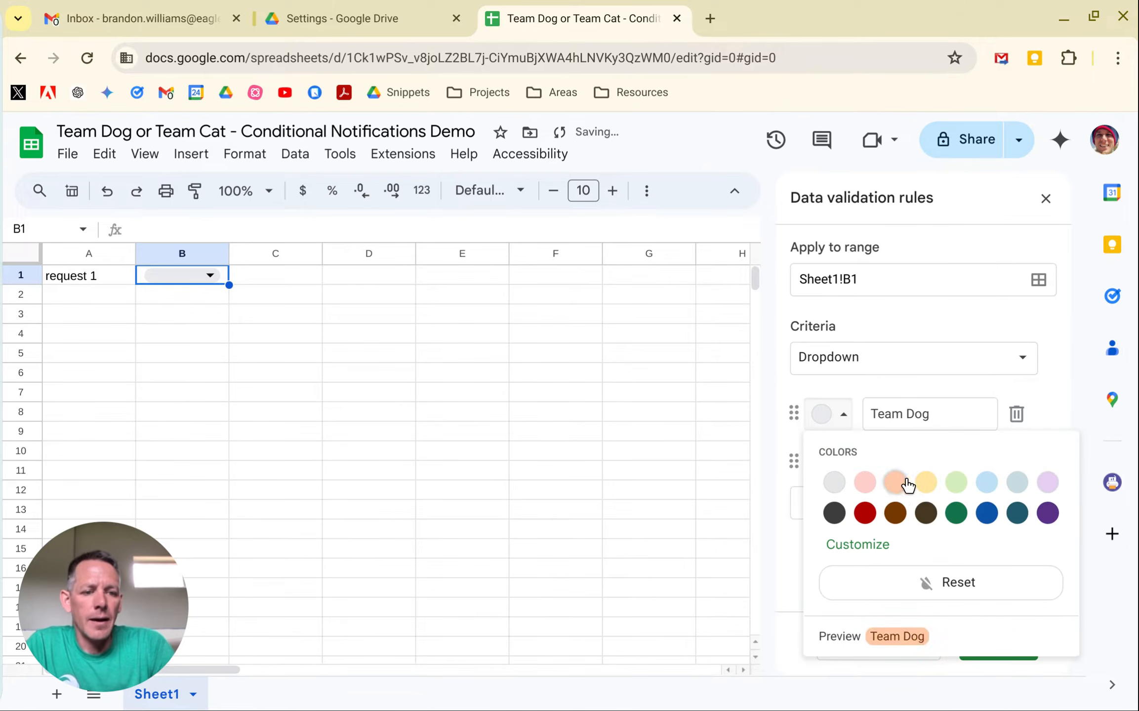
click(925, 484)
click(844, 463)
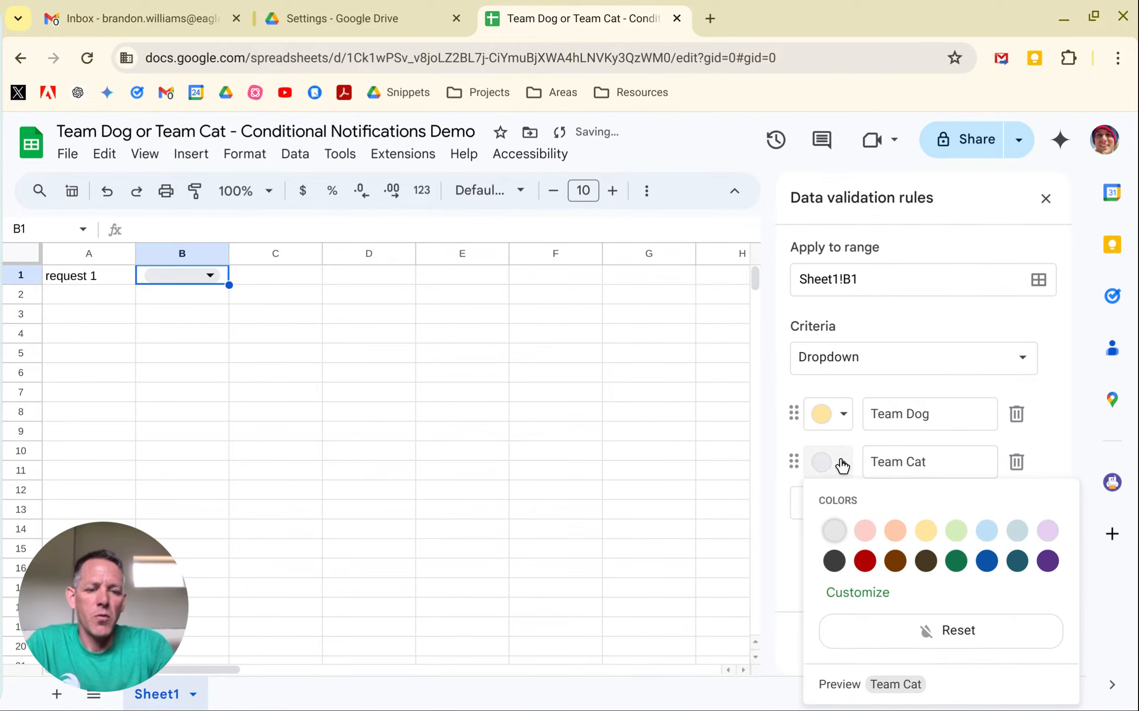
click(990, 536)
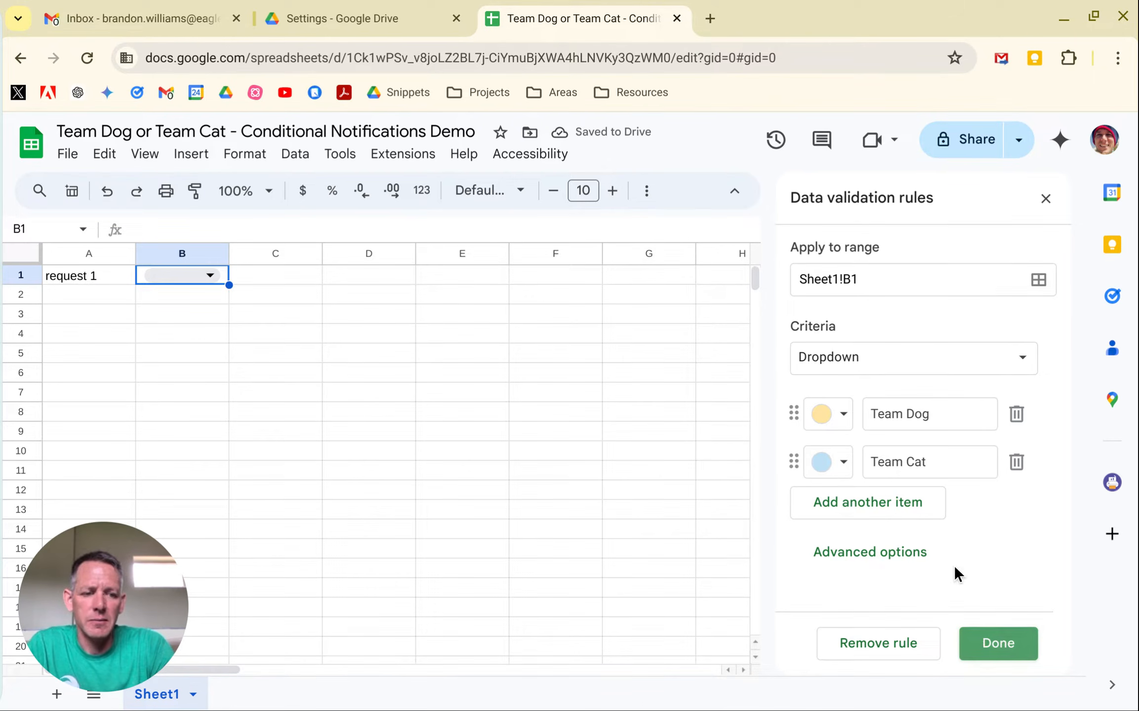
Extend the dropdown rule to the whole of column B with the range Sheet1!B:B and save it.
click(867, 278)
key(BackSpace)
text(:B)
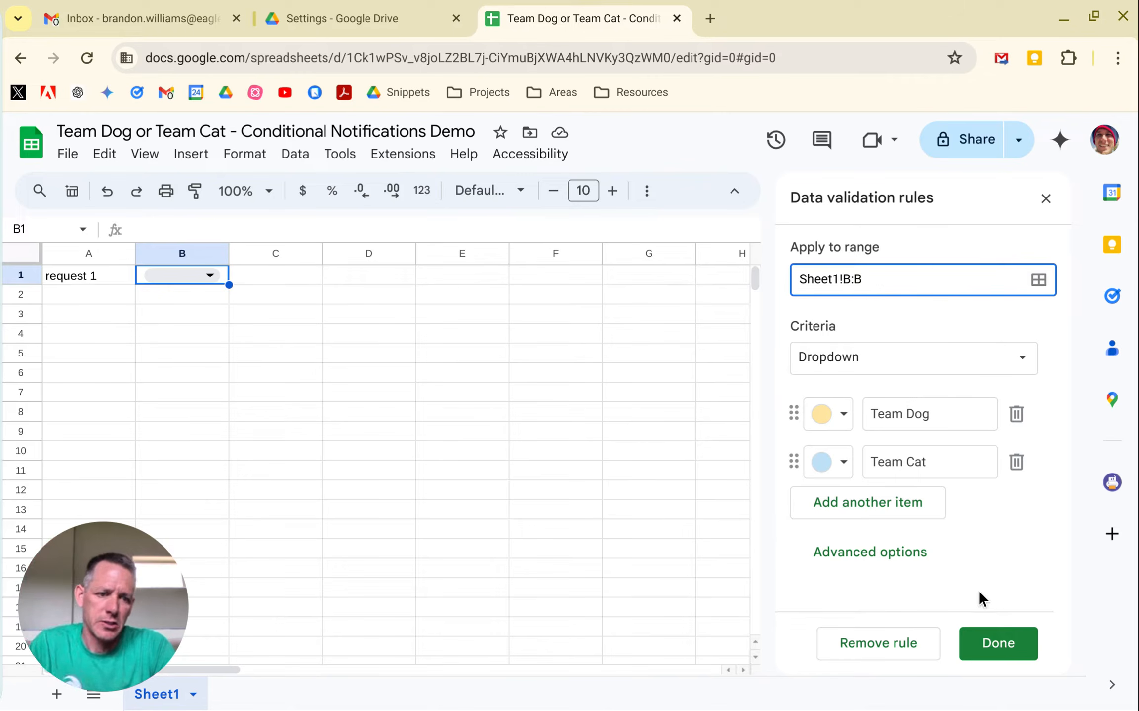
click(997, 645)
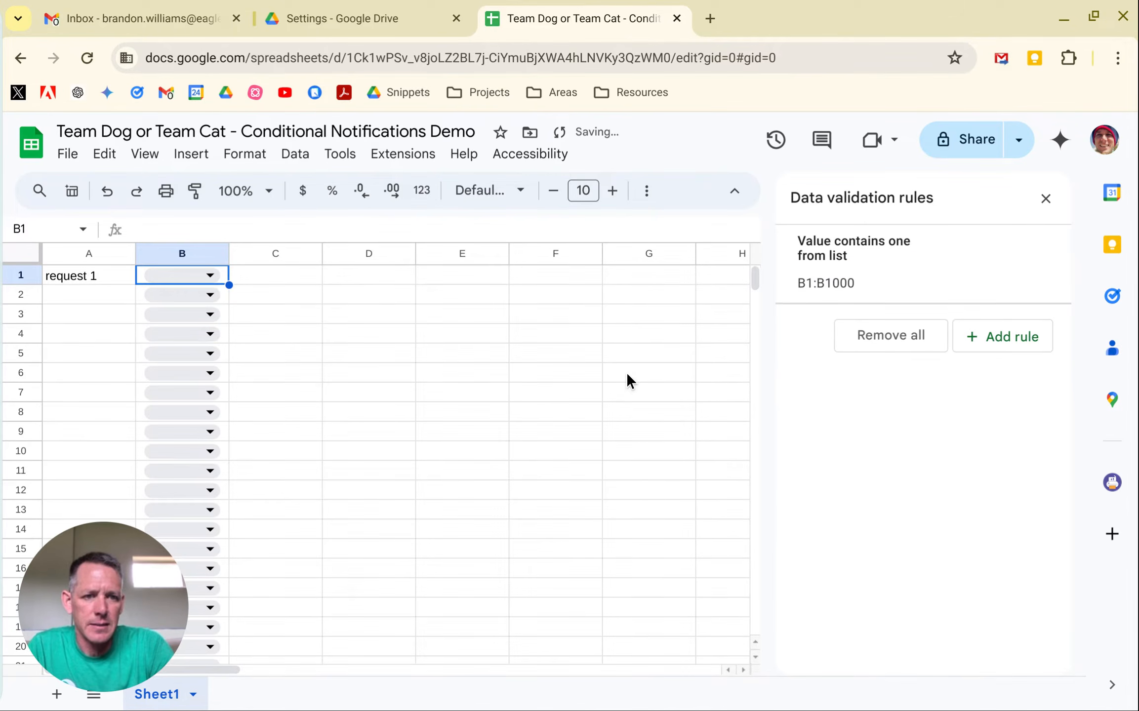
Enter "request 2" in cell A2 and close the data validation rules.
click(65, 297)
text(reque)
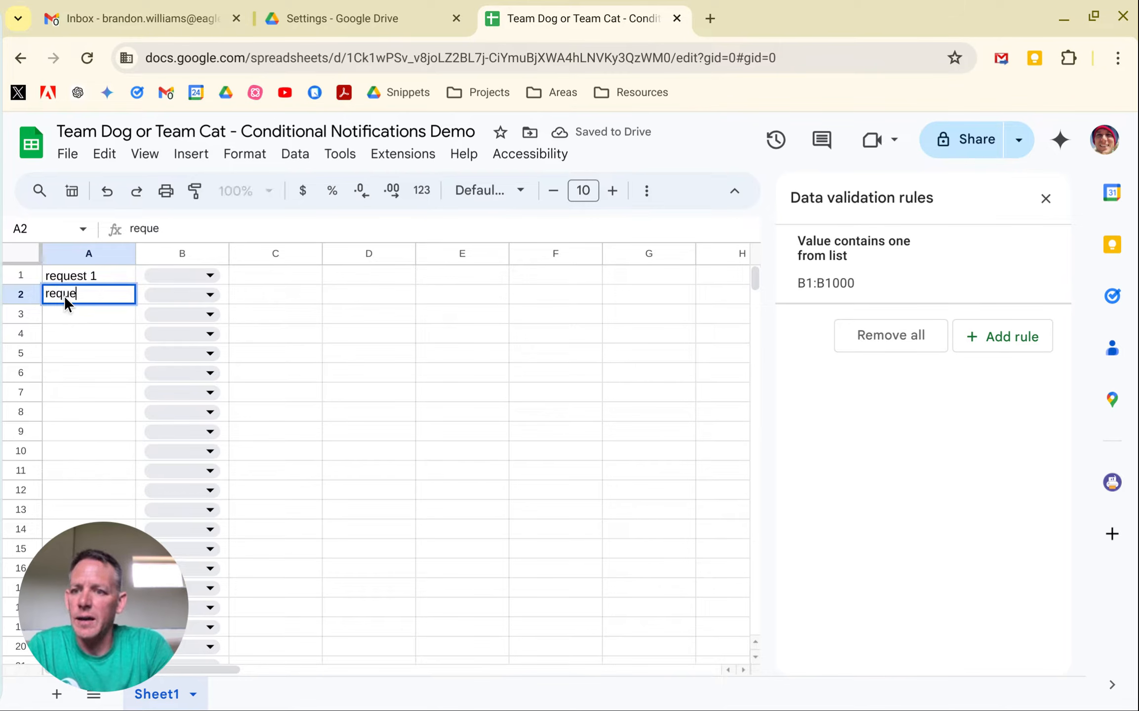
text(st 2)
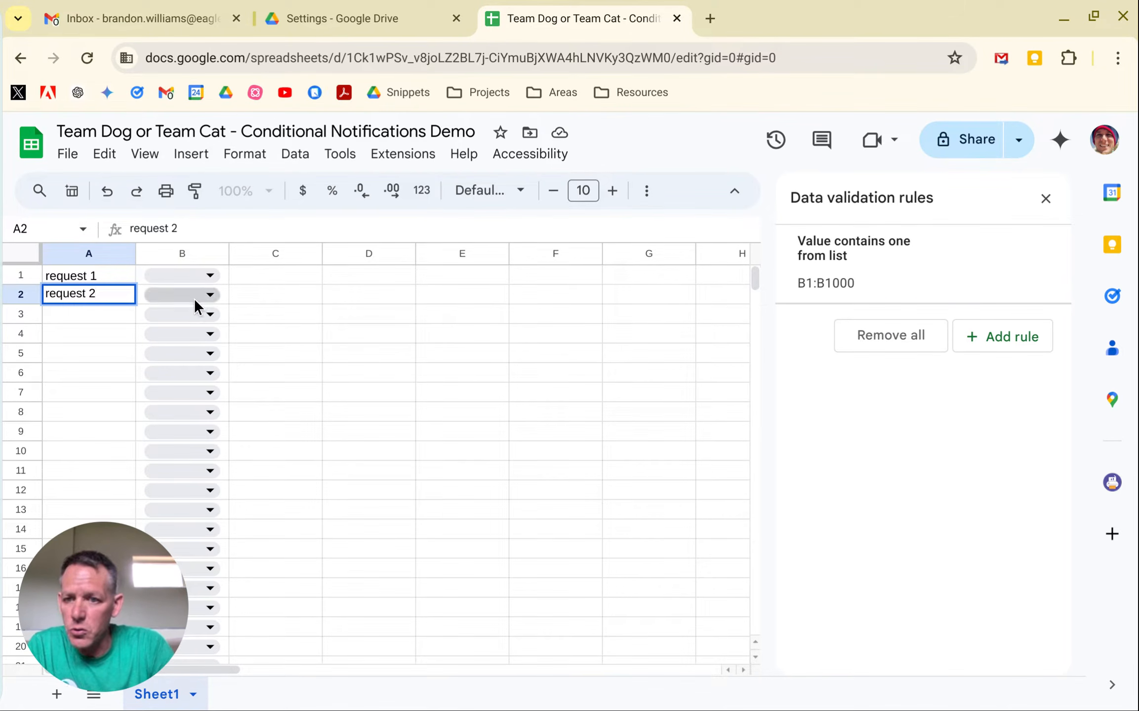
click(260, 274)
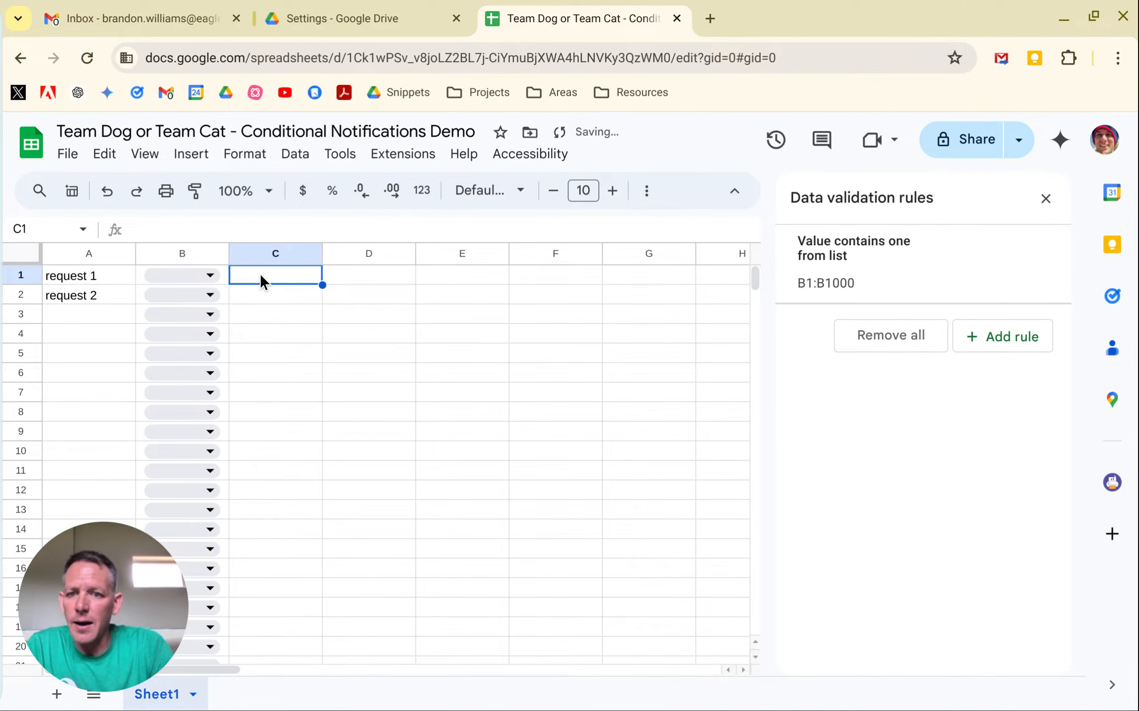
click(1046, 198)
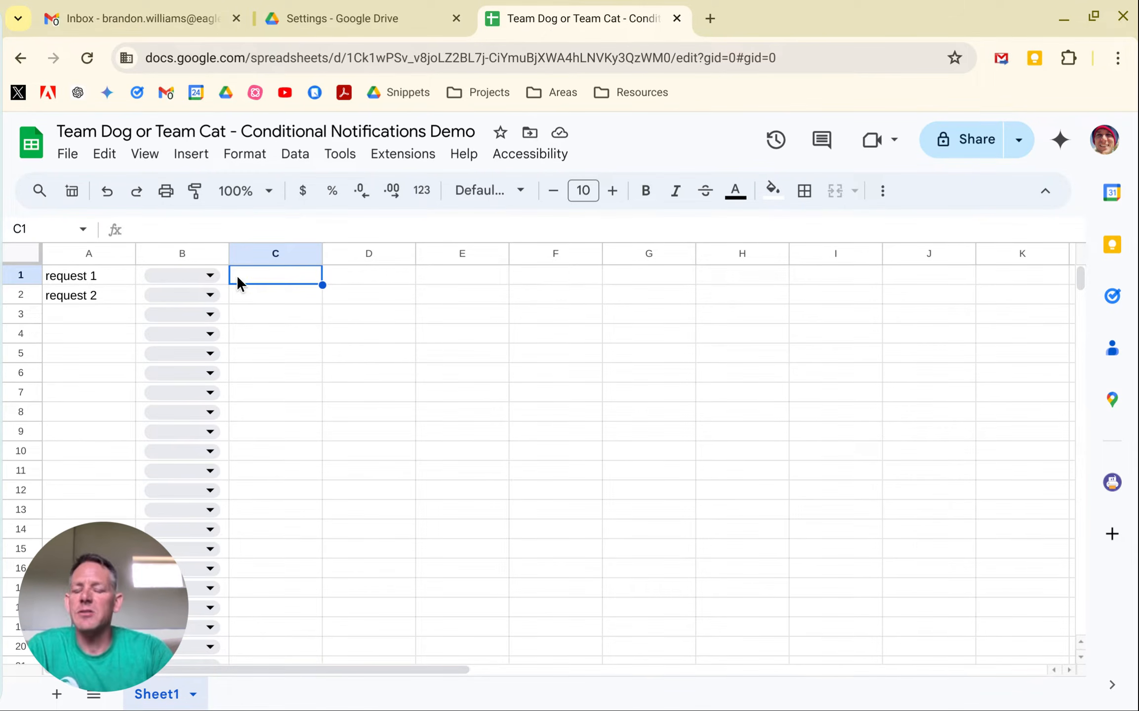
Add a conditional notification rule and name it "Team Dog Notification".
click(359, 162)
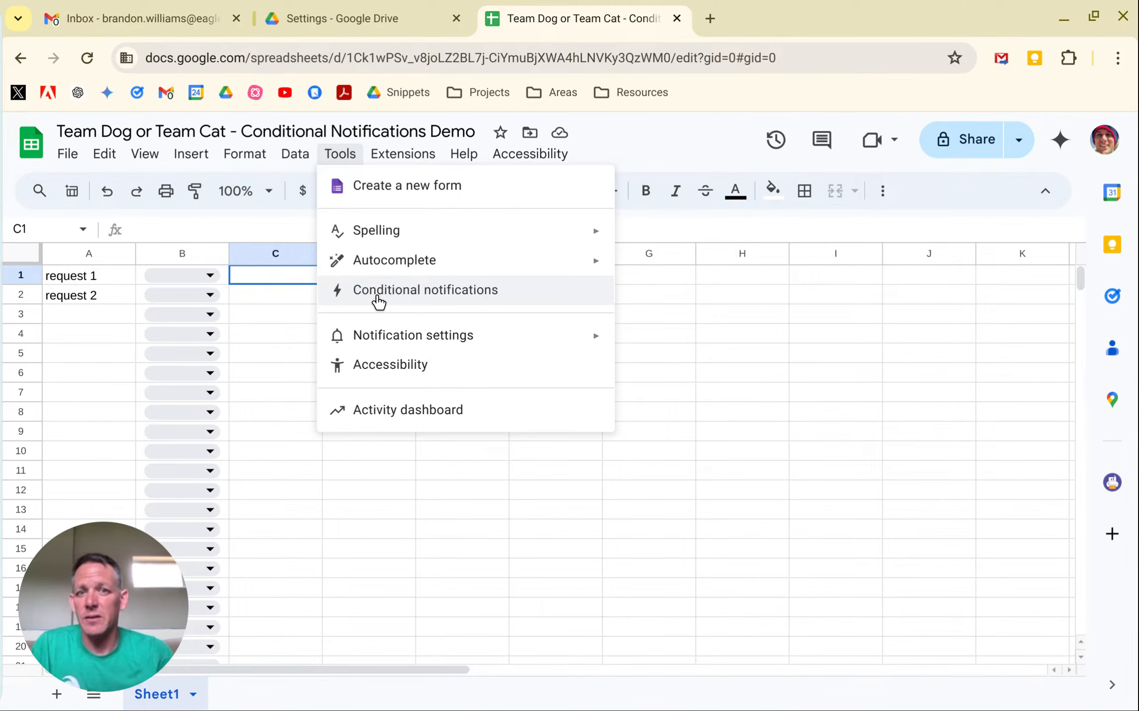
click(441, 292)
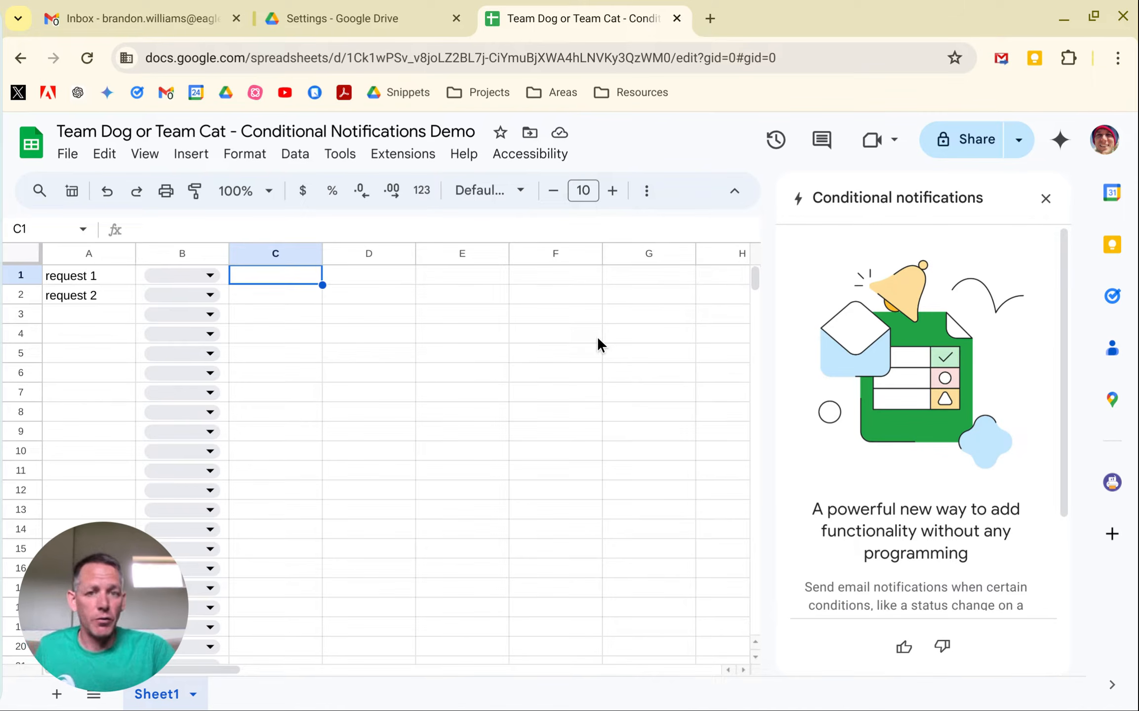
scroll(912, 464, down, 3)
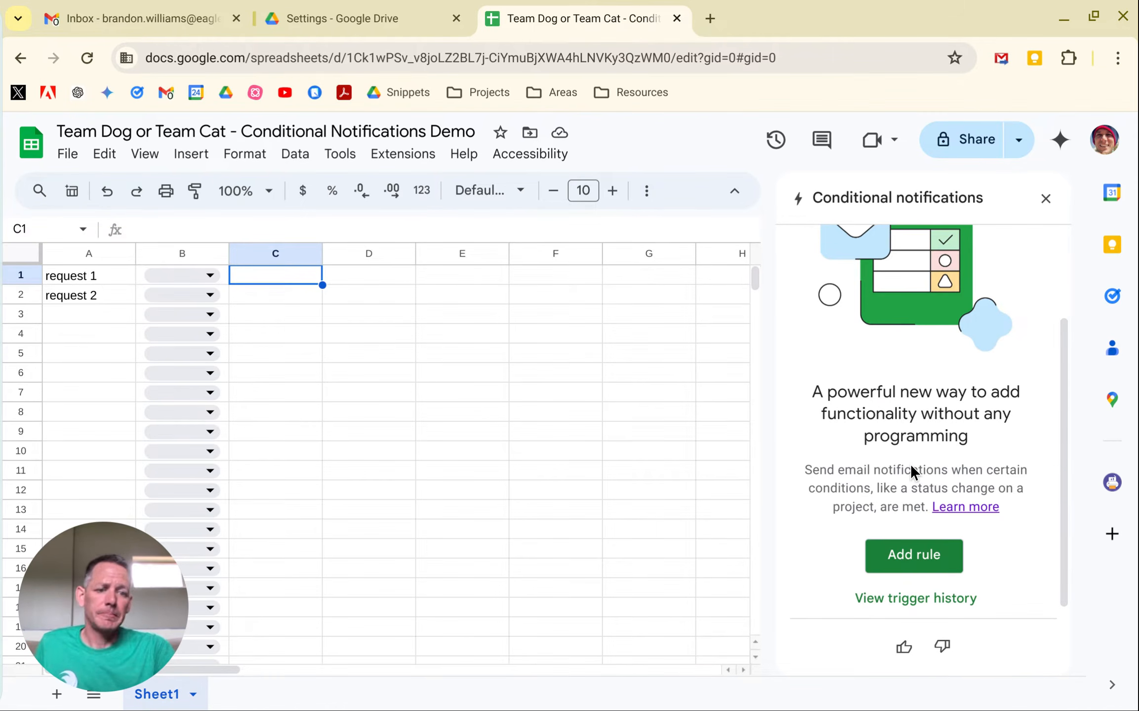
click(913, 555)
scroll(831, 313, up, 3)
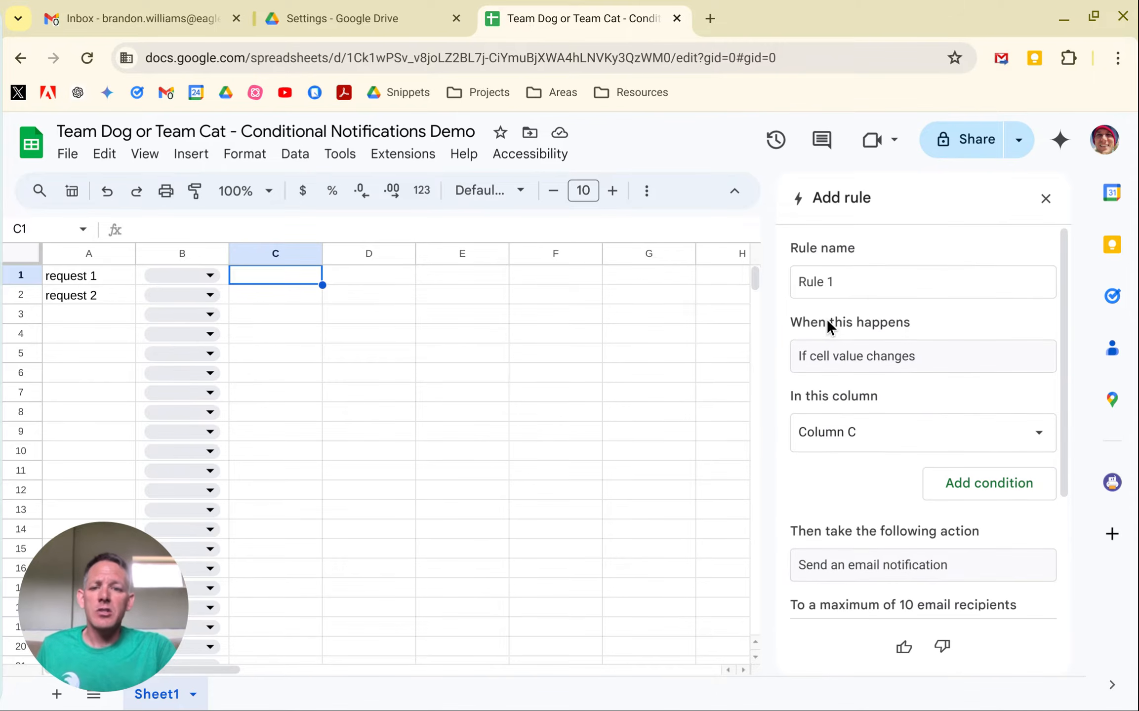
drag(844, 282, 805, 281)
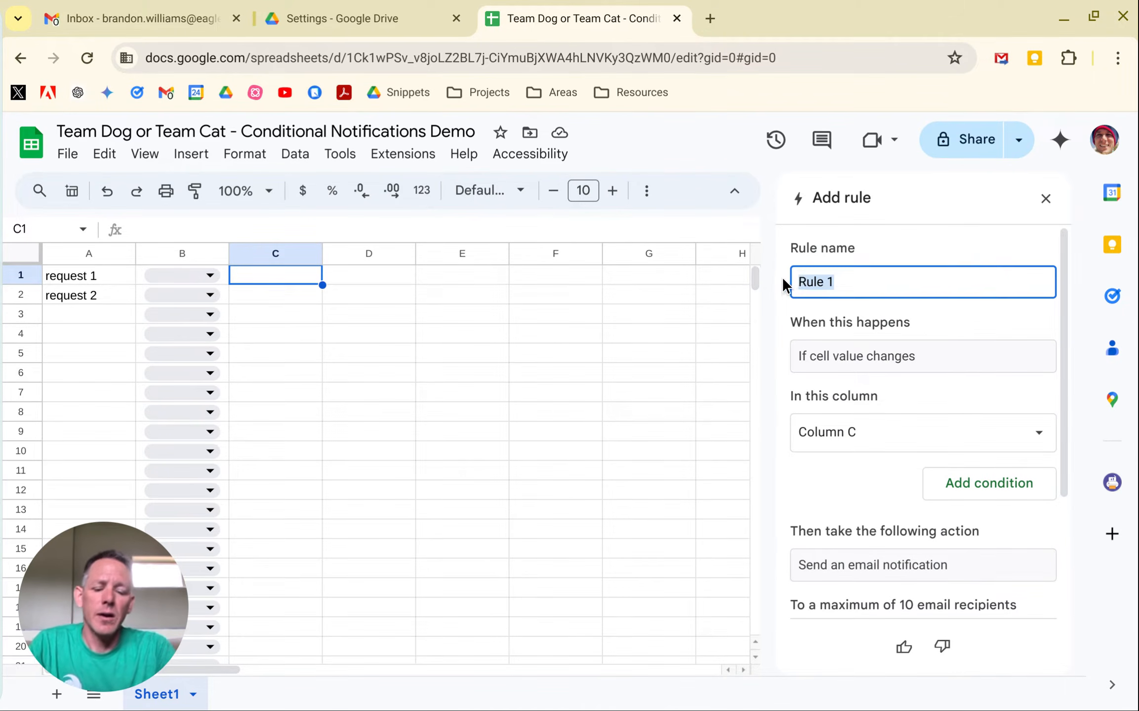
text(Team D)
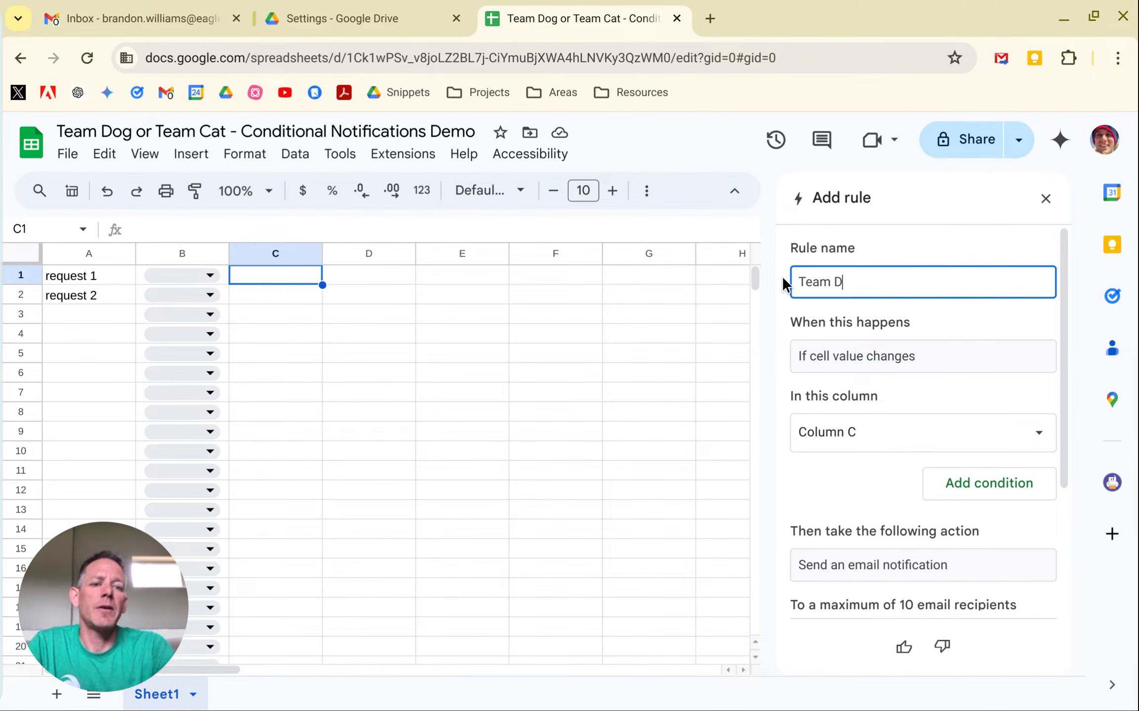
text(og Notification)
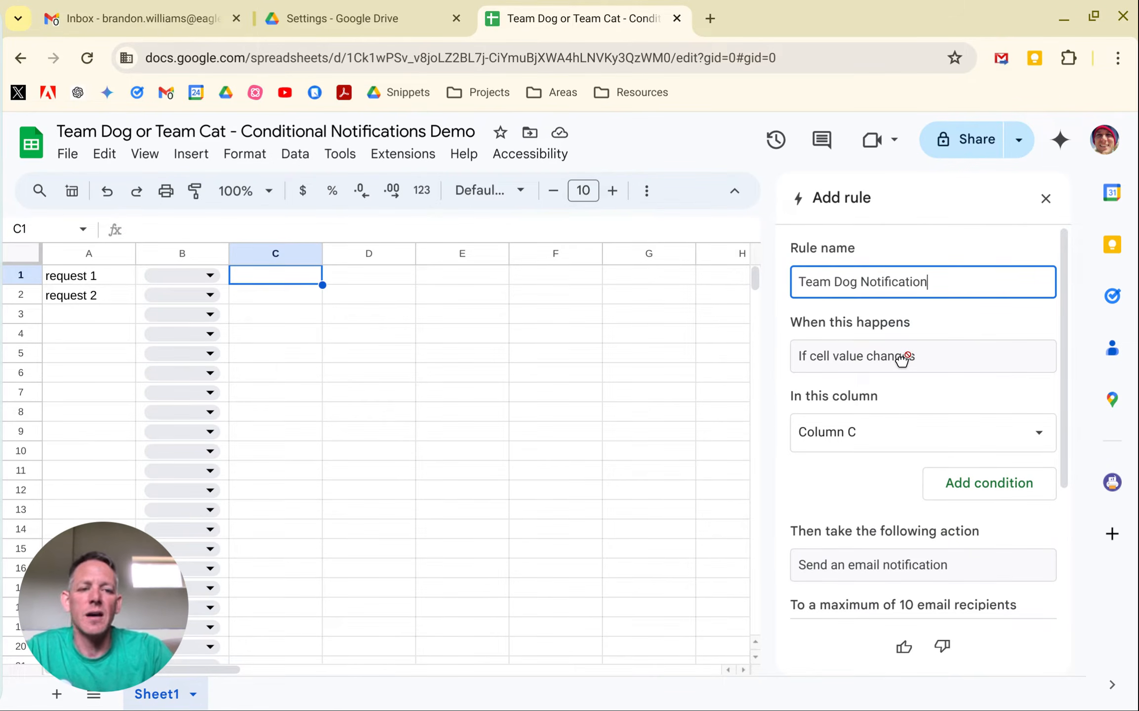
Set the rule to watch Column B and add the condition that text in Column B contains "Team Dog".
click(853, 431)
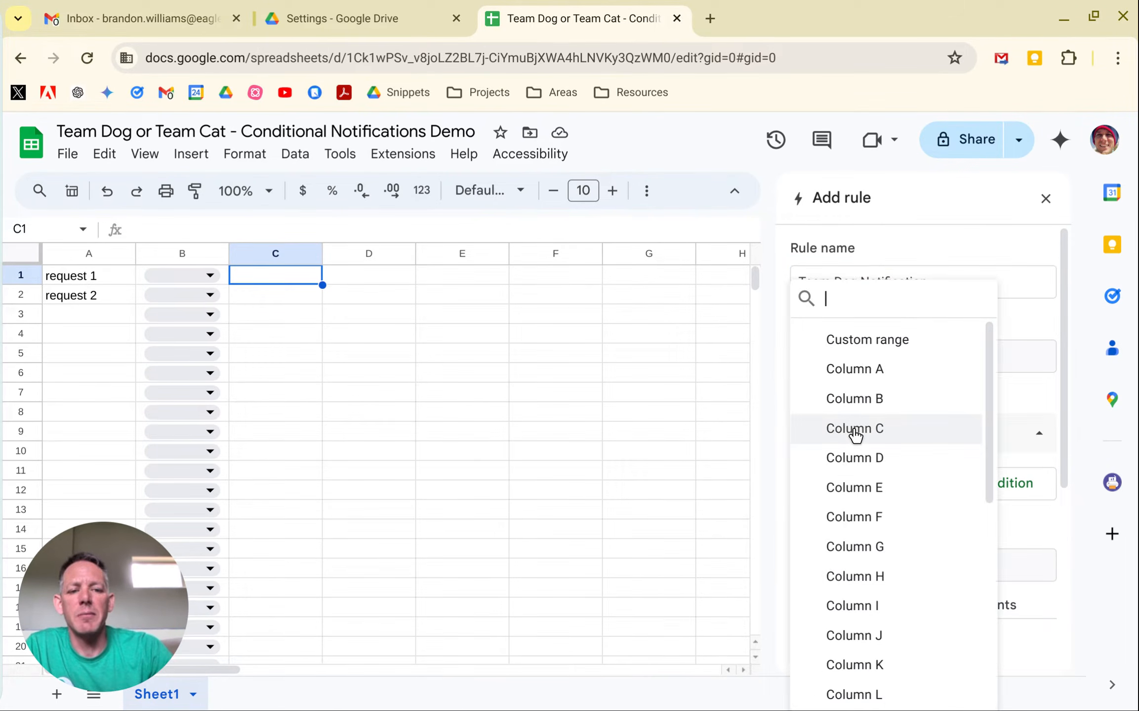
click(872, 402)
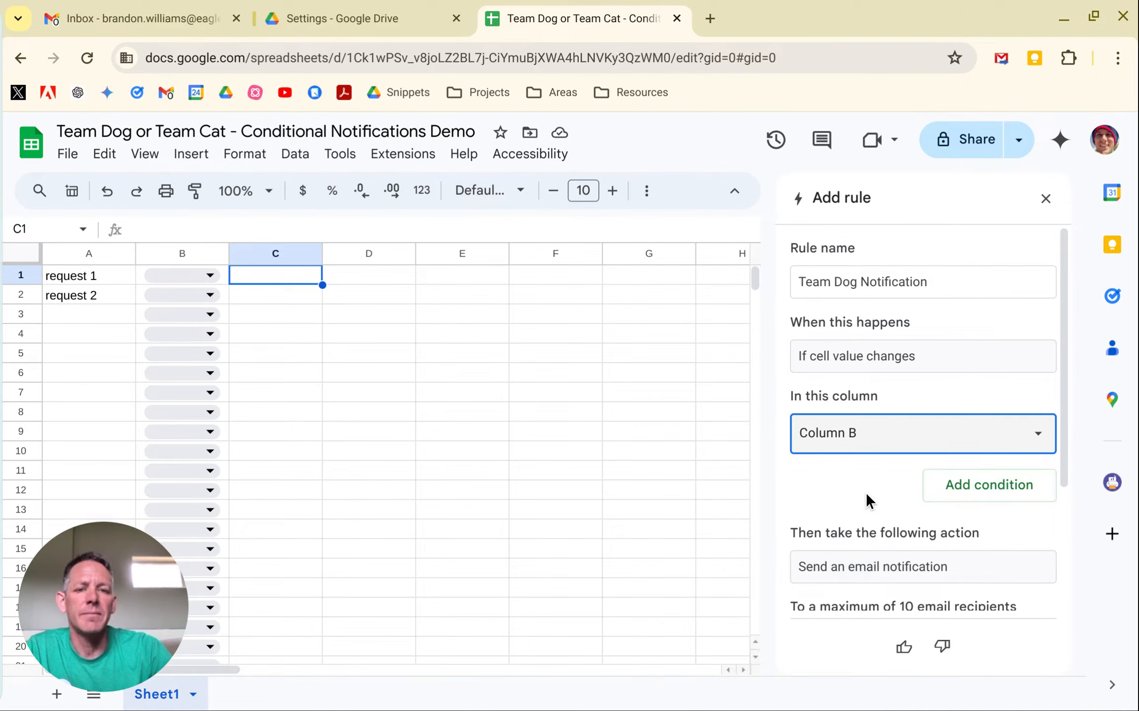
click(1000, 495)
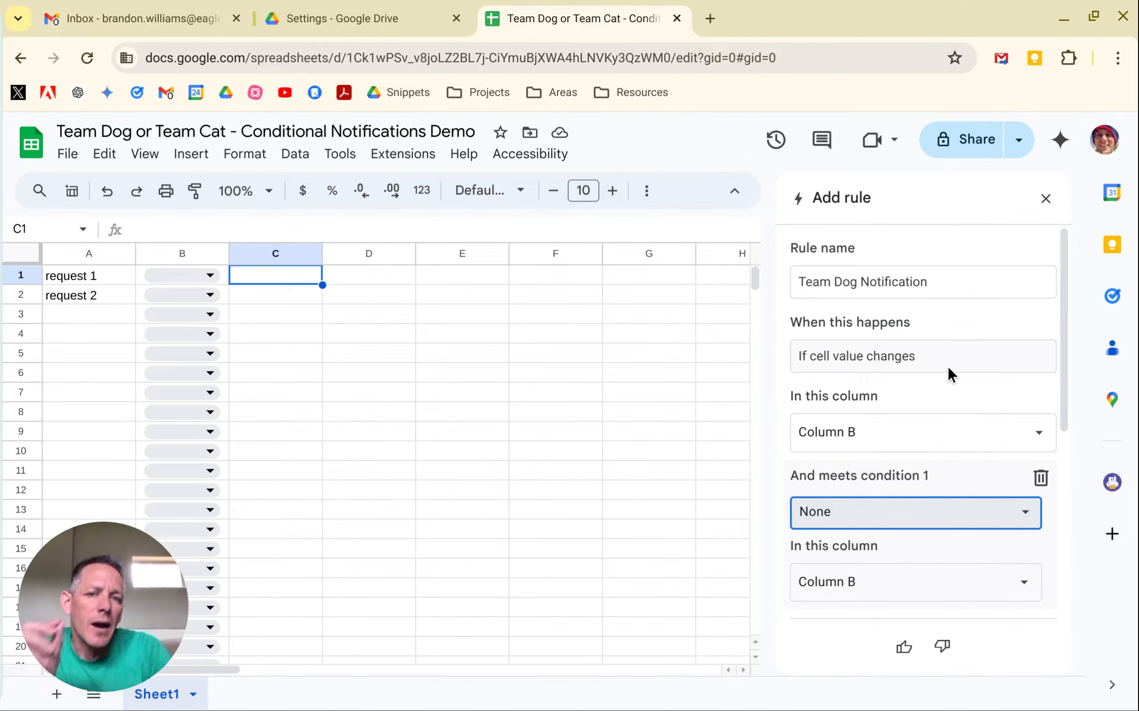
scroll(870, 486, down, 2)
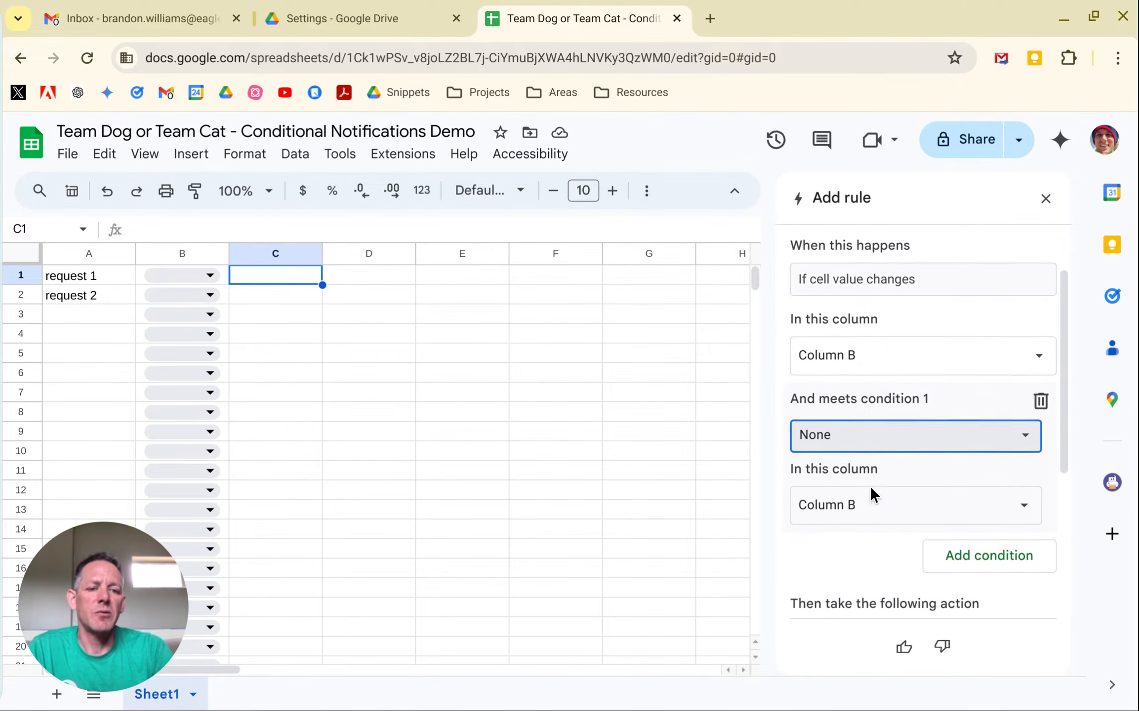
click(905, 426)
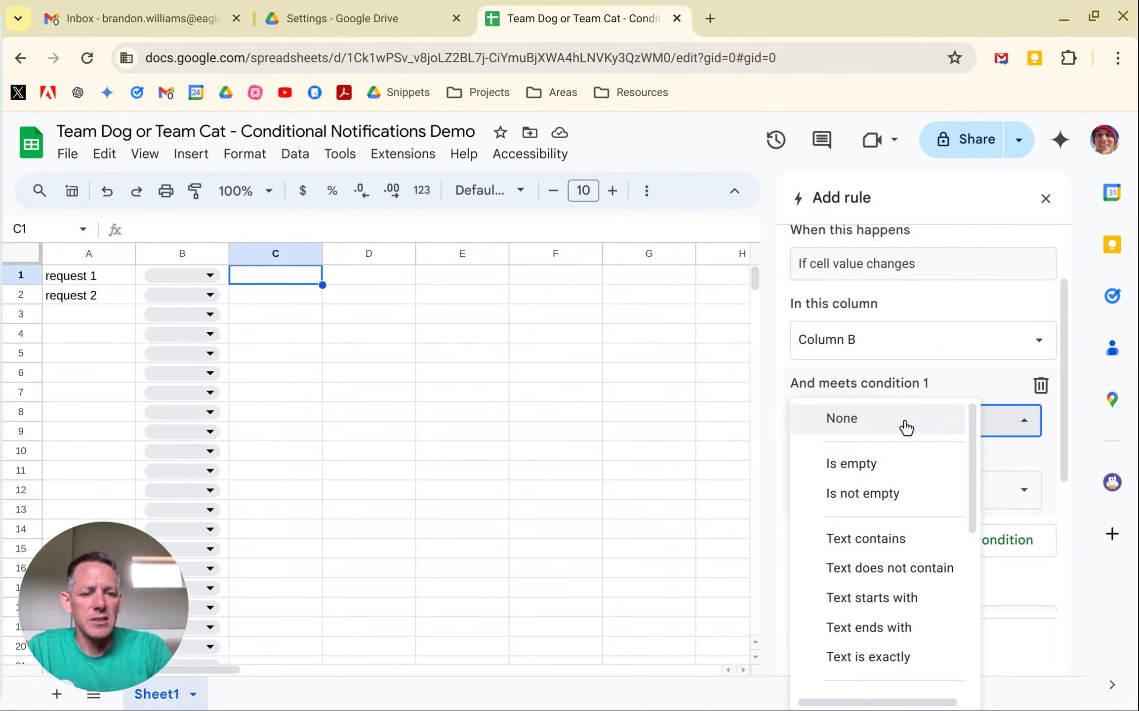
click(880, 538)
click(870, 465)
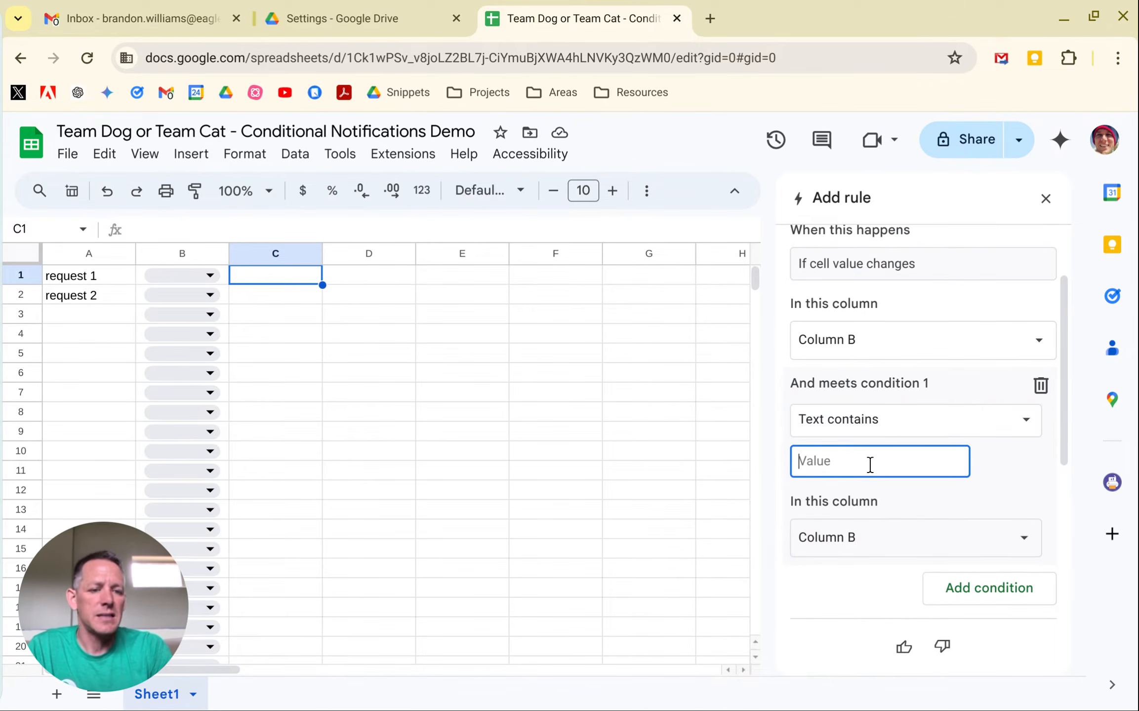
text(Team Dog)
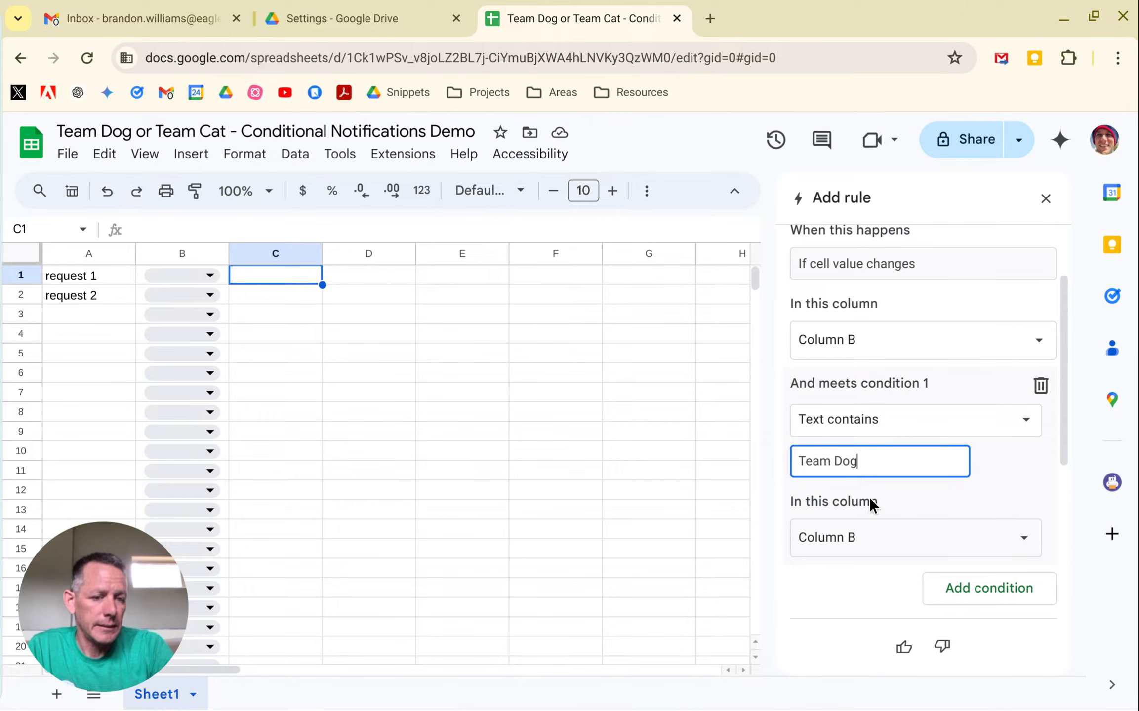
click(872, 536)
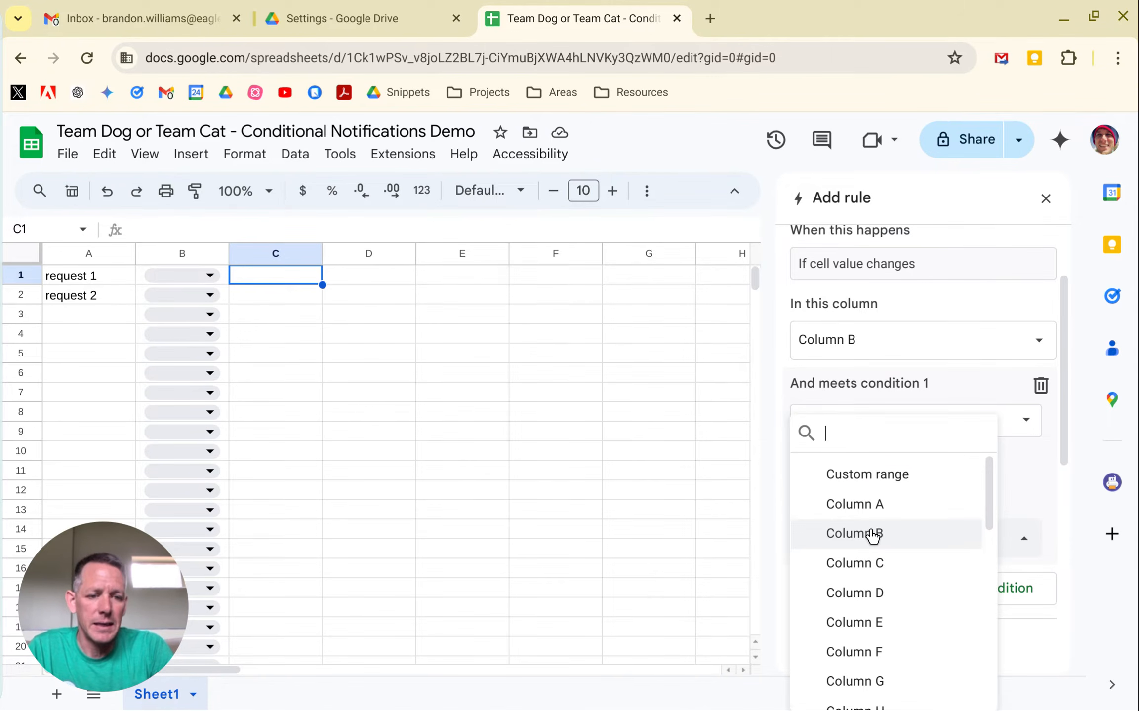
click(872, 536)
click(872, 536)
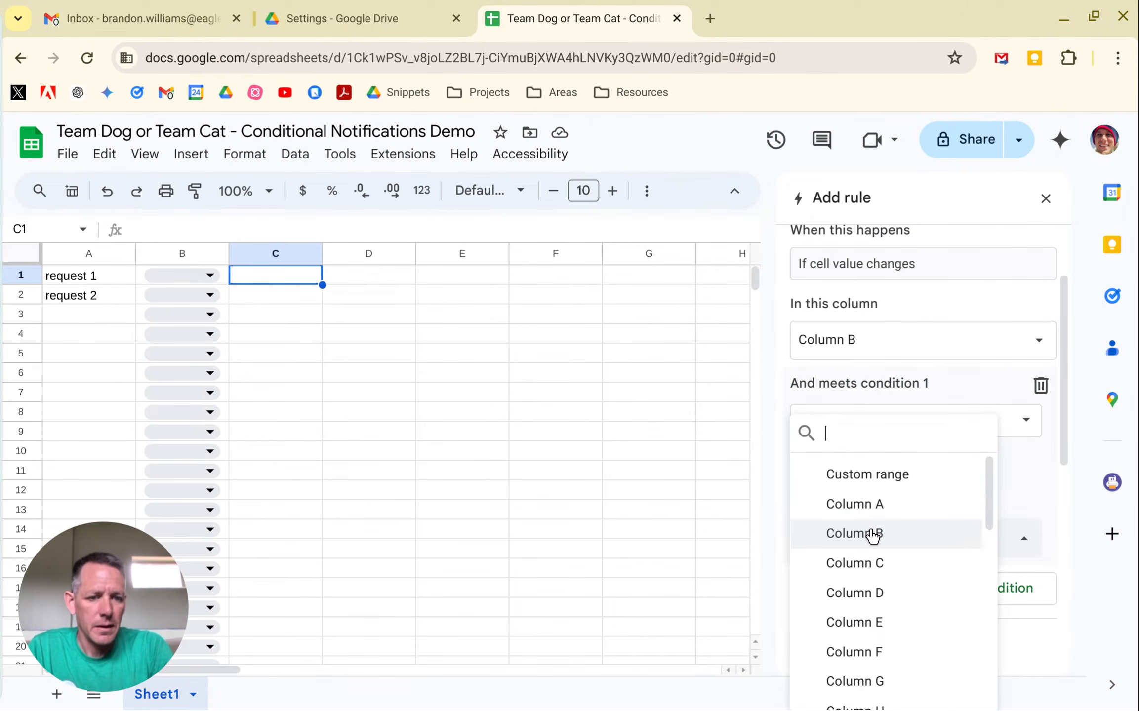
Add the work e-mail contact as the manually typed recipient of the Team Dog notification and save the rule.
scroll(1060, 504, down, 3)
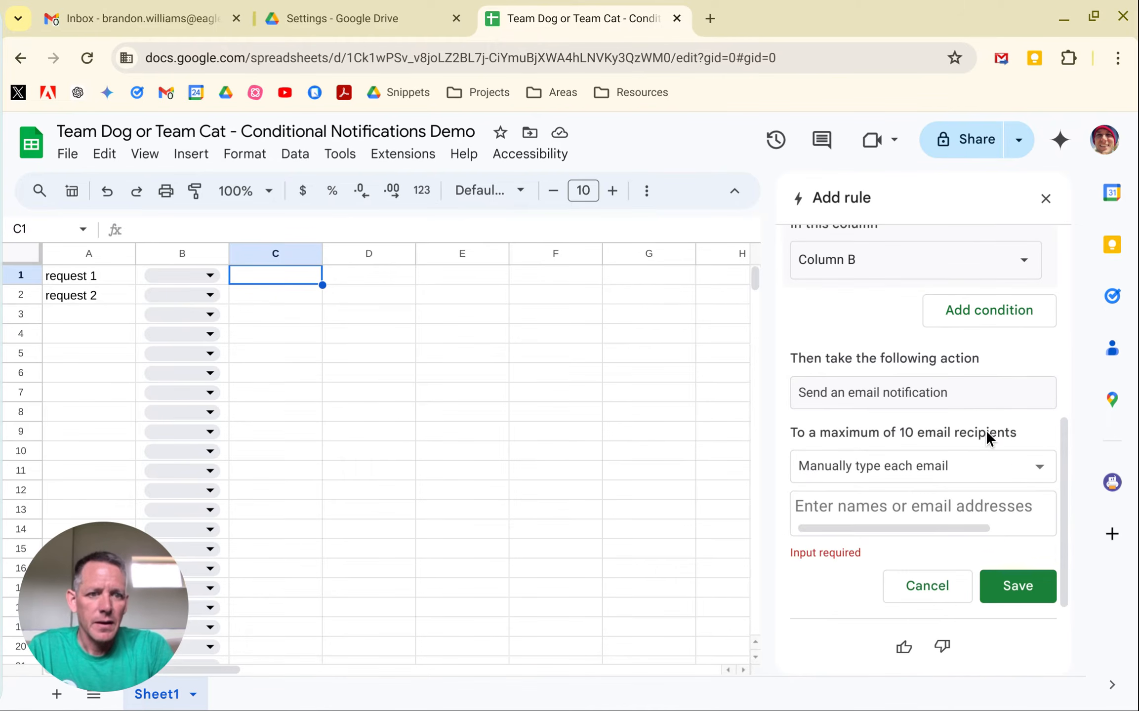
scroll(985, 432, up, 4)
scroll(986, 432, down, 4)
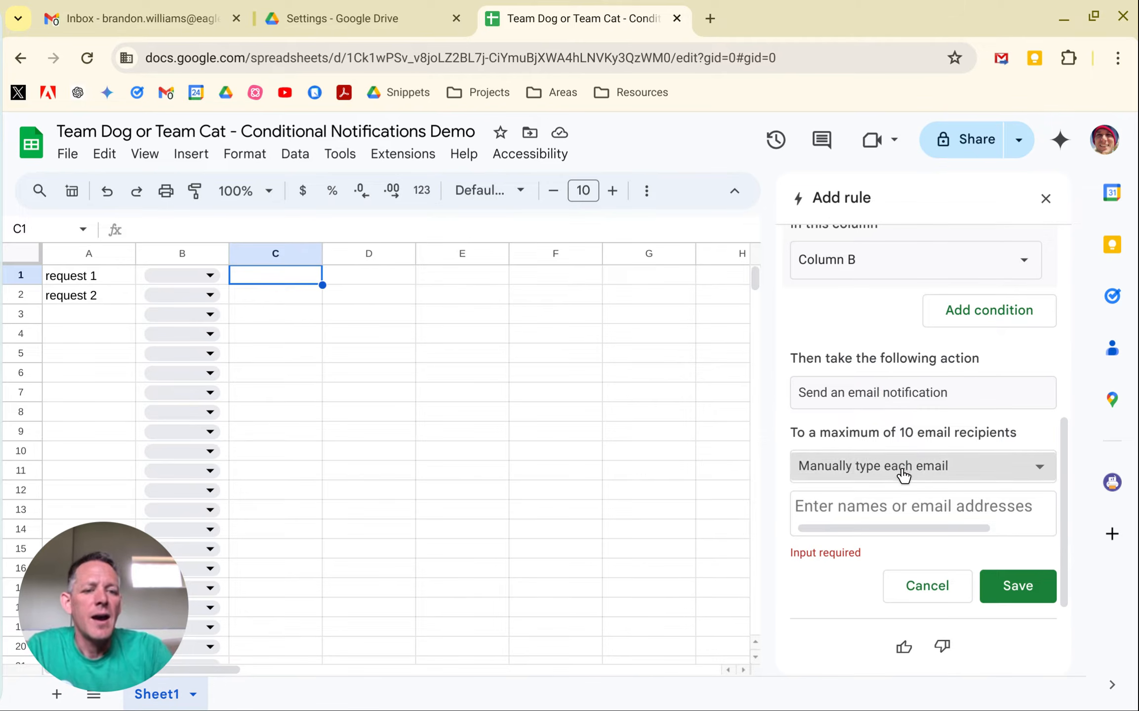
click(934, 473)
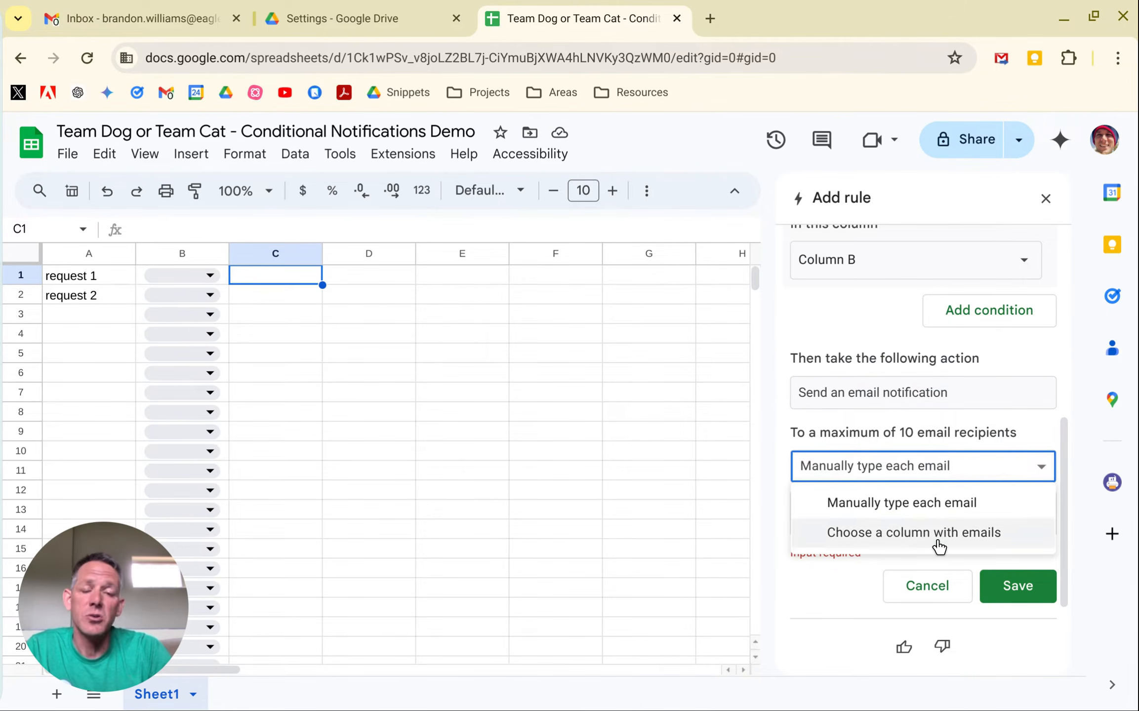
click(993, 464)
click(920, 497)
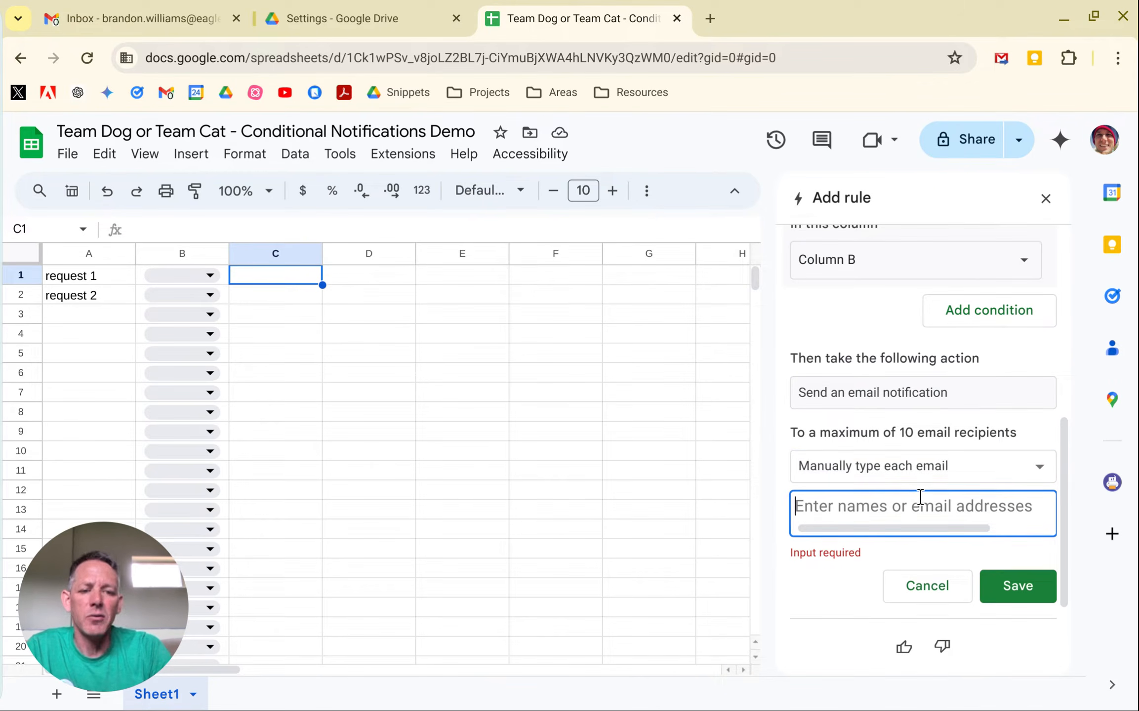
text(bran)
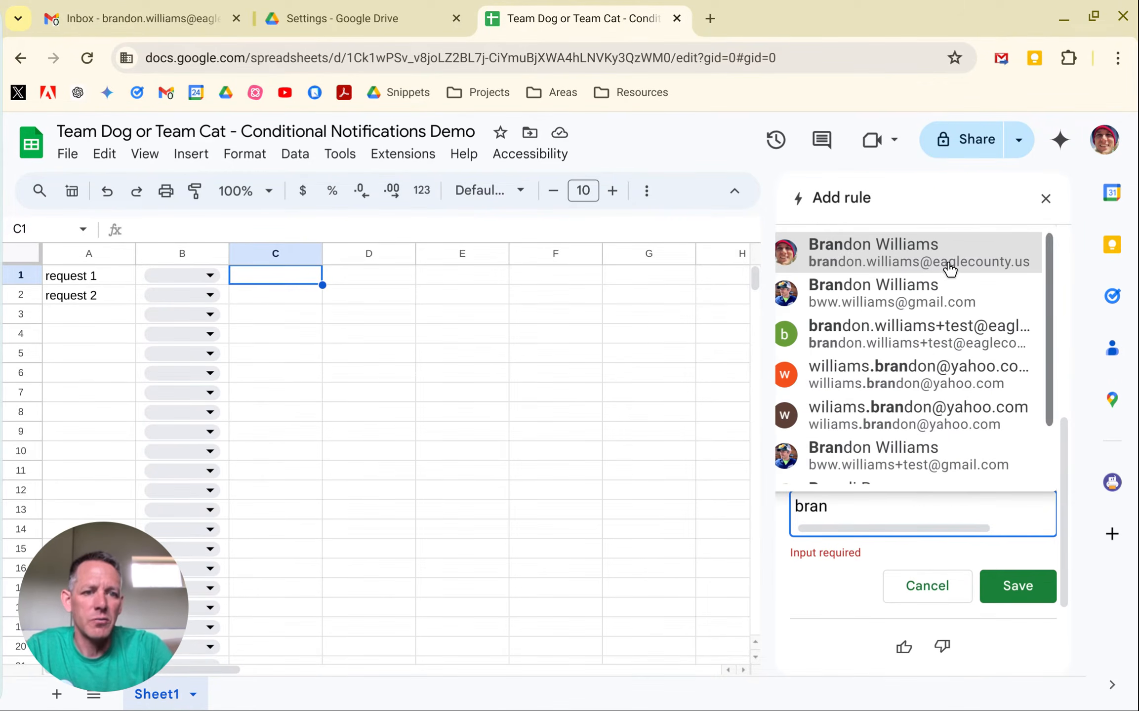
click(946, 266)
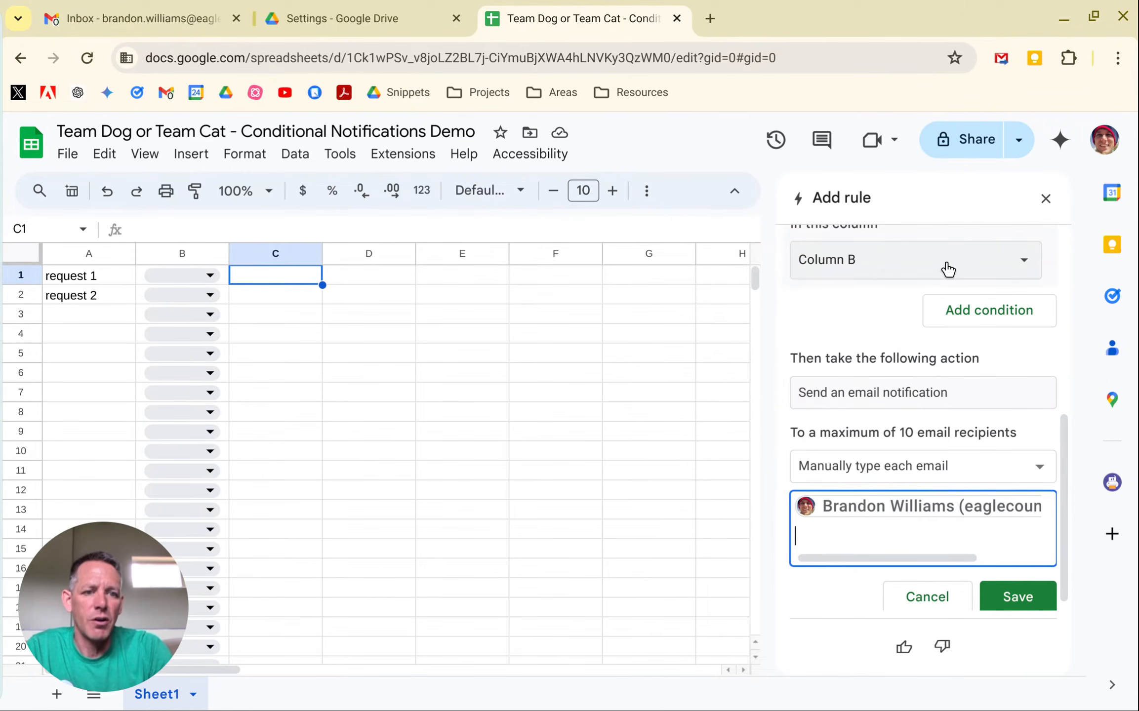
click(1037, 609)
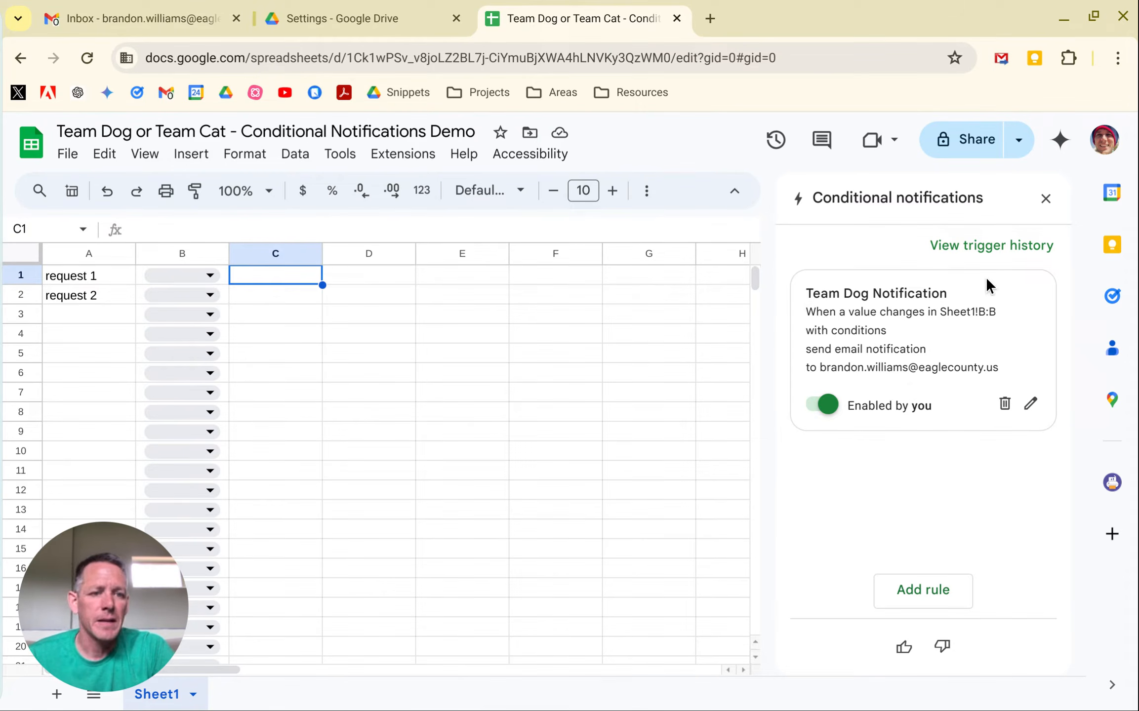
Add a second notification rule named "Team Cat Notification" that watches Column B.
click(926, 589)
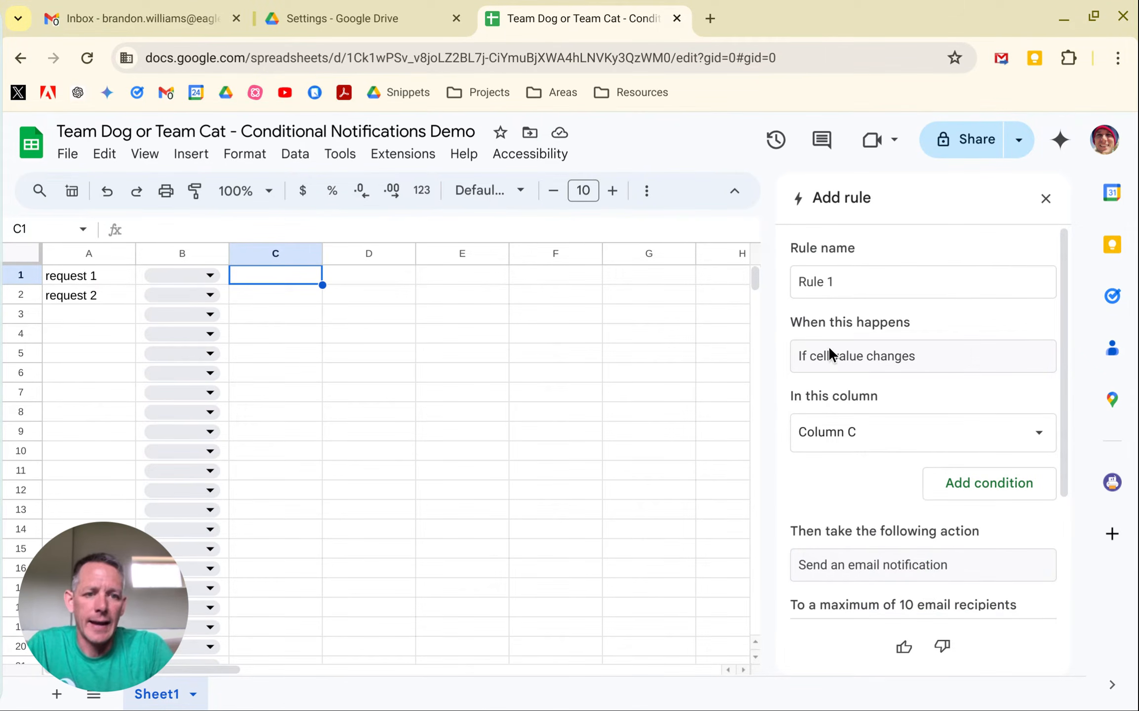
click(858, 283)
text(Te)
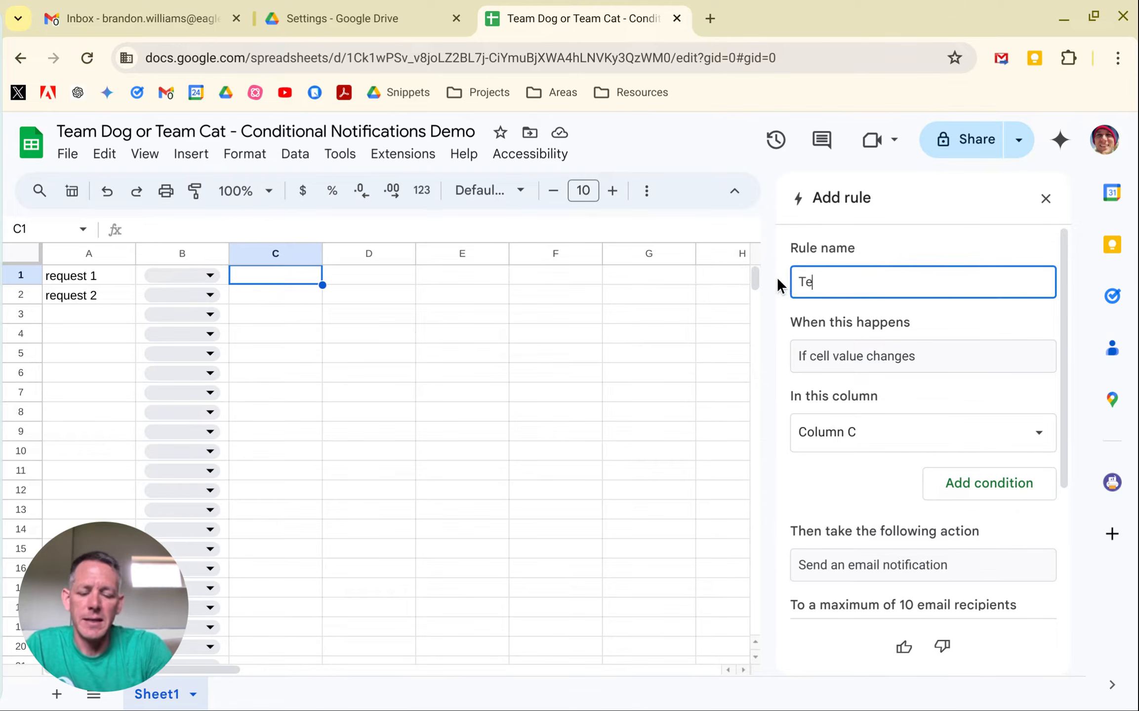
text(am Cat Notification)
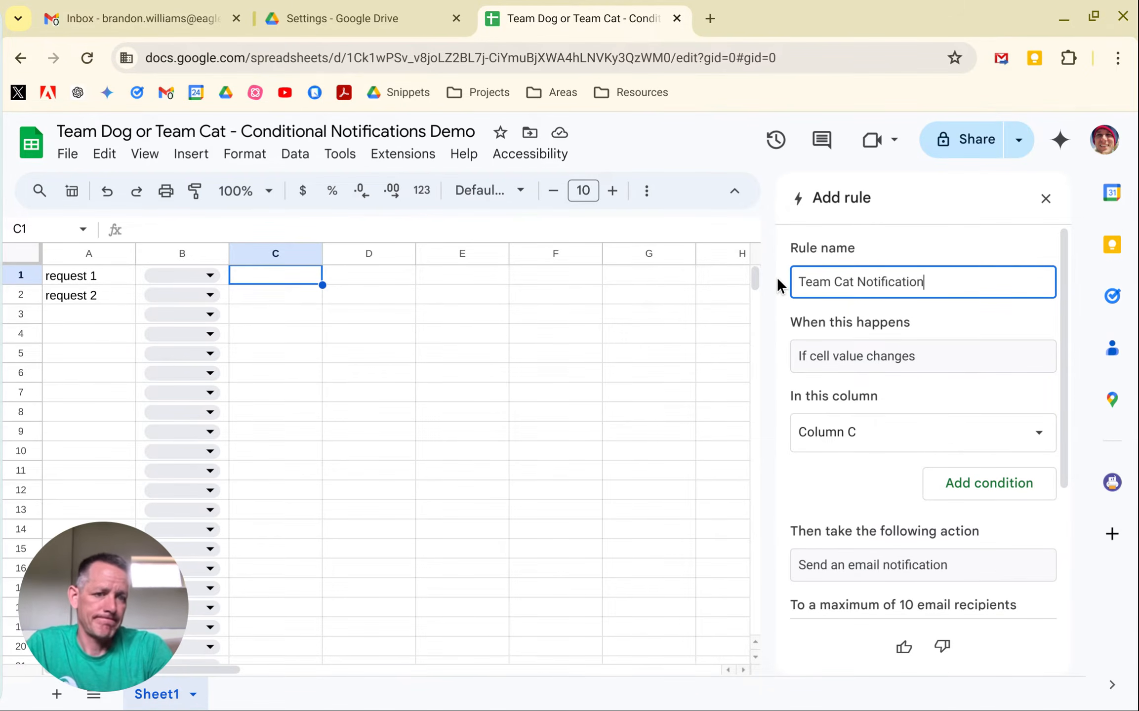
click(839, 433)
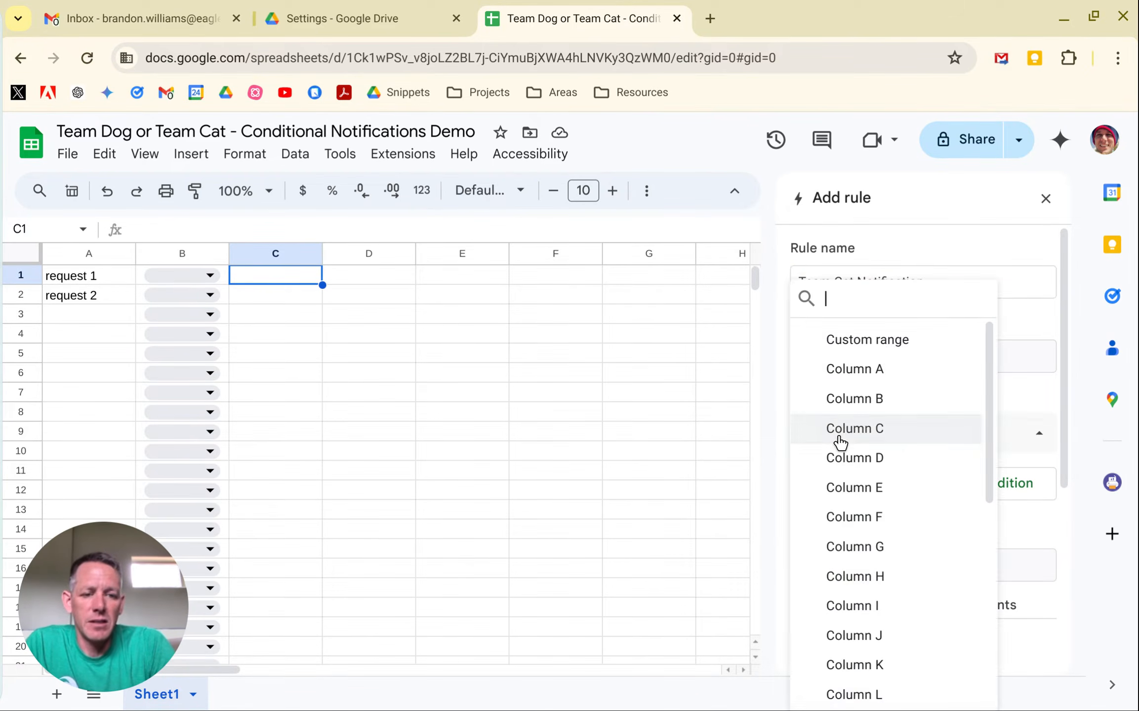
click(840, 437)
click(842, 439)
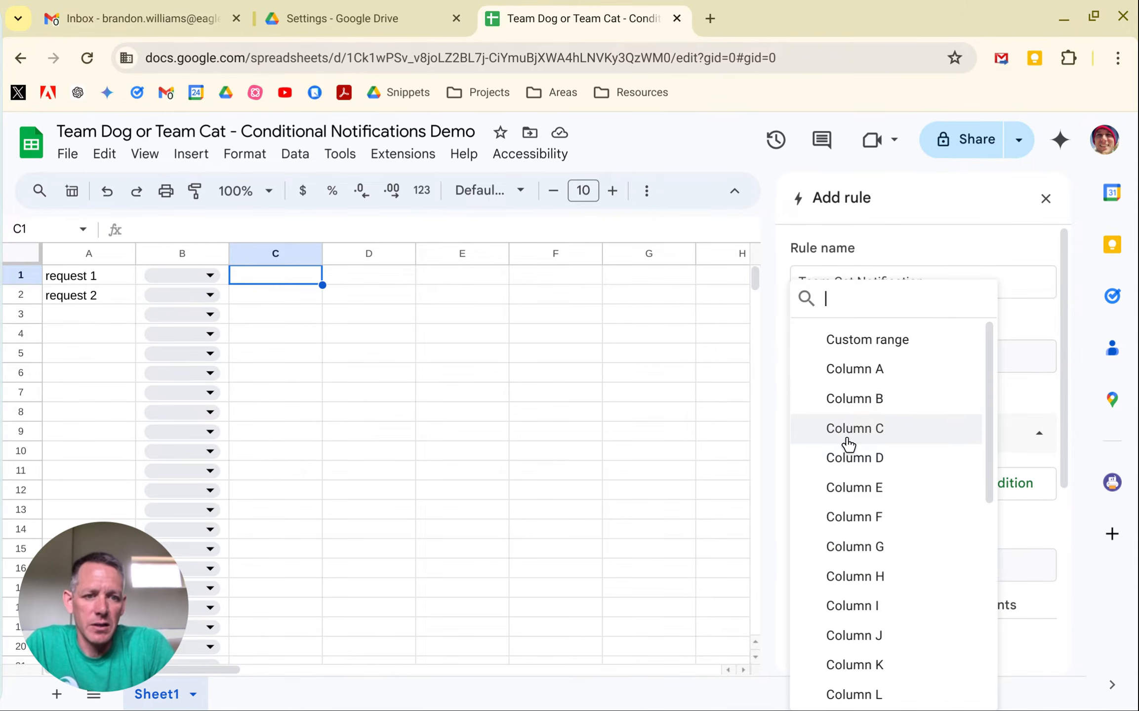
click(862, 407)
Add a condition to the Team Cat rule requiring that the text contains "Team Cat".
click(975, 492)
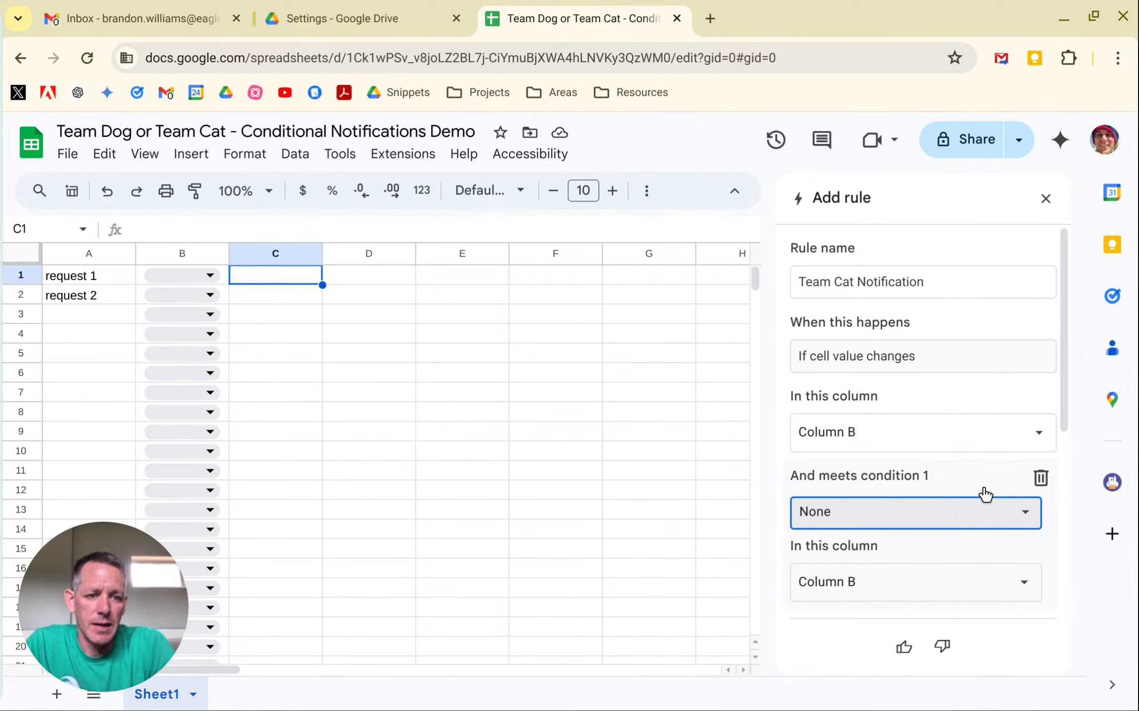
click(899, 523)
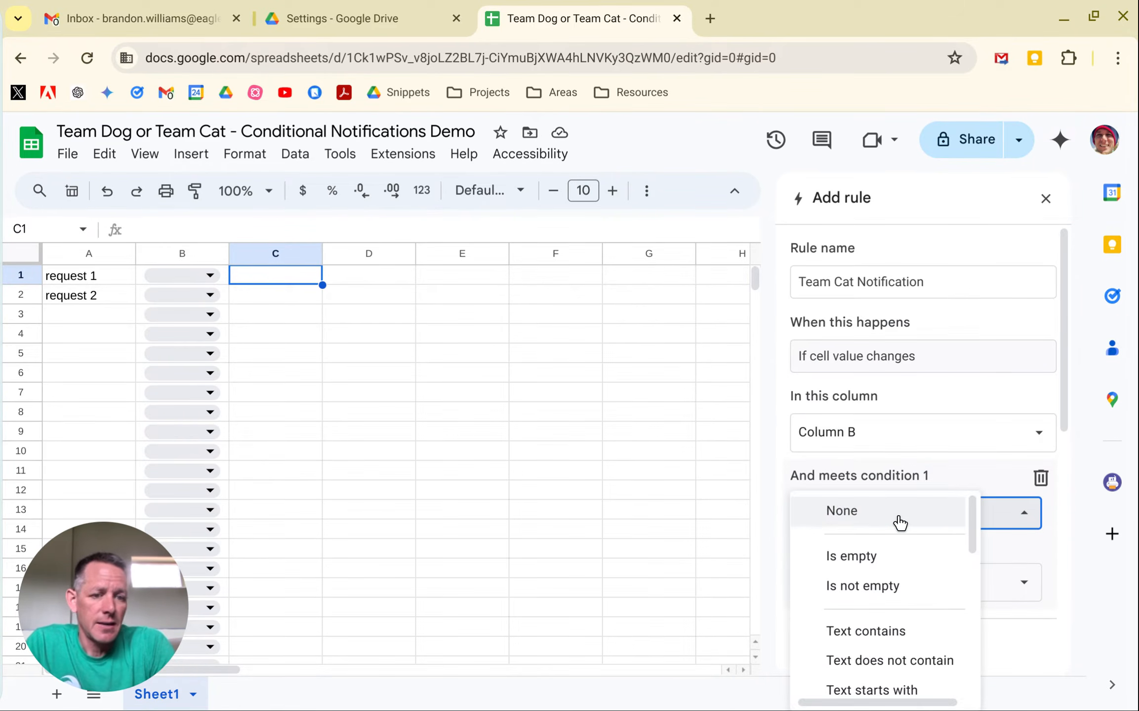
click(880, 632)
click(852, 556)
text(Team )
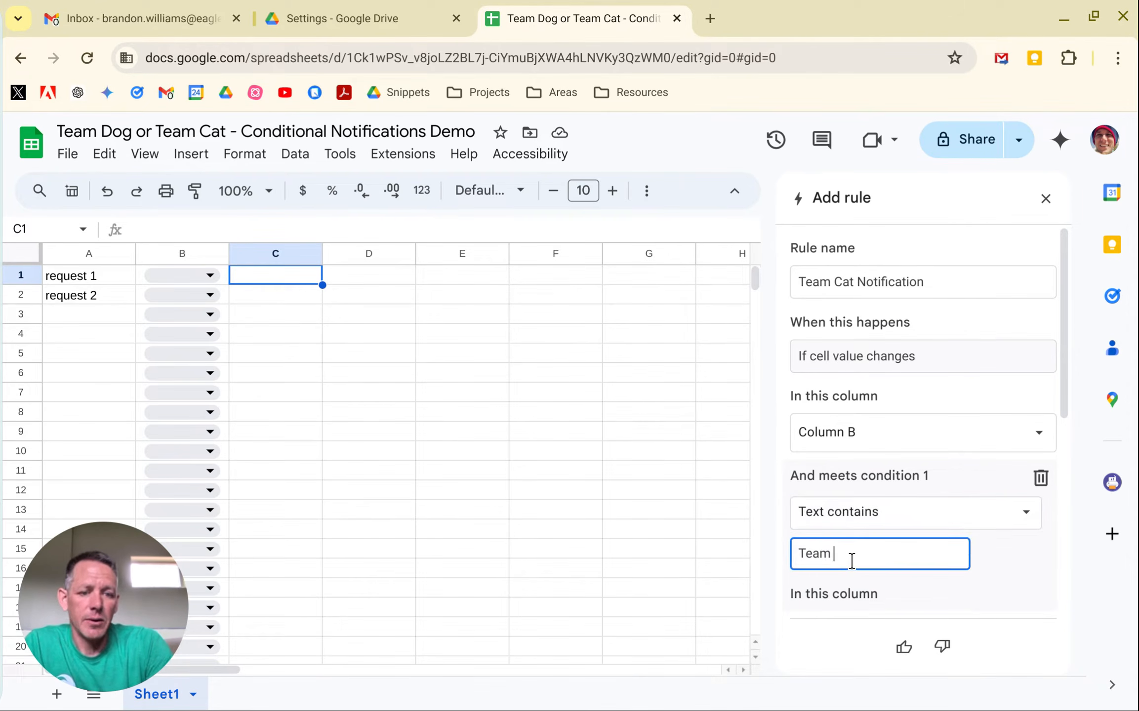
text(Cat)
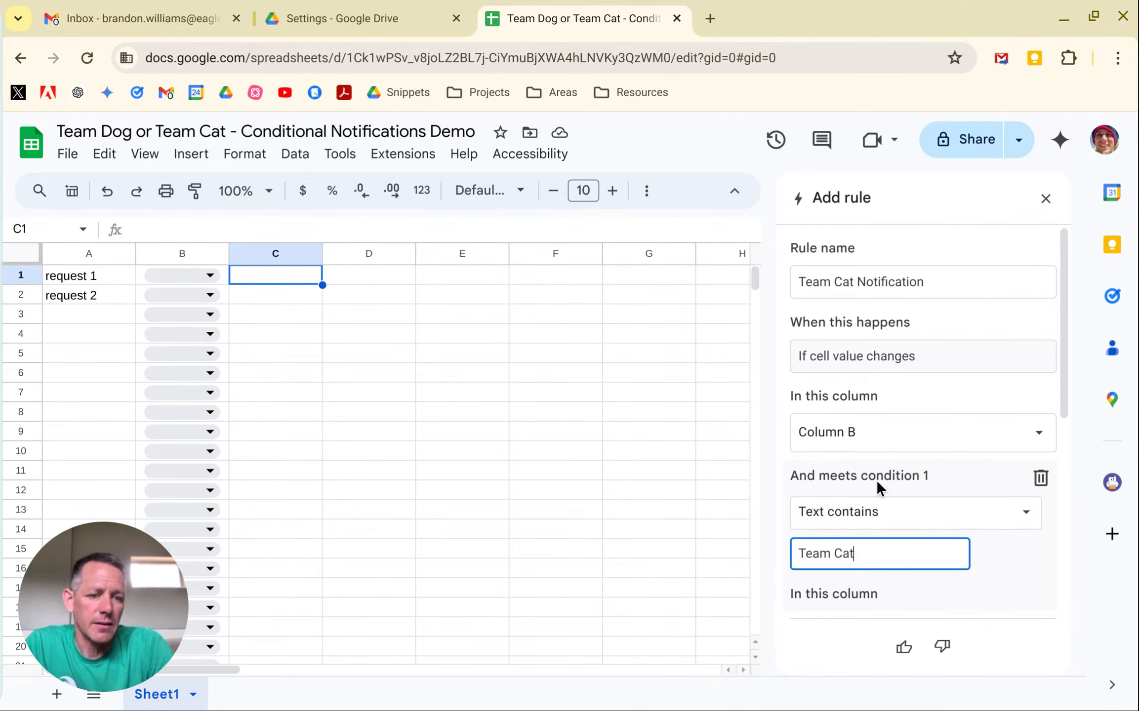
Add the personal e-mail contact as the recipient of the Team Cat notification and save the rule.
scroll(877, 479, down, 3)
scroll(876, 481, down, 1)
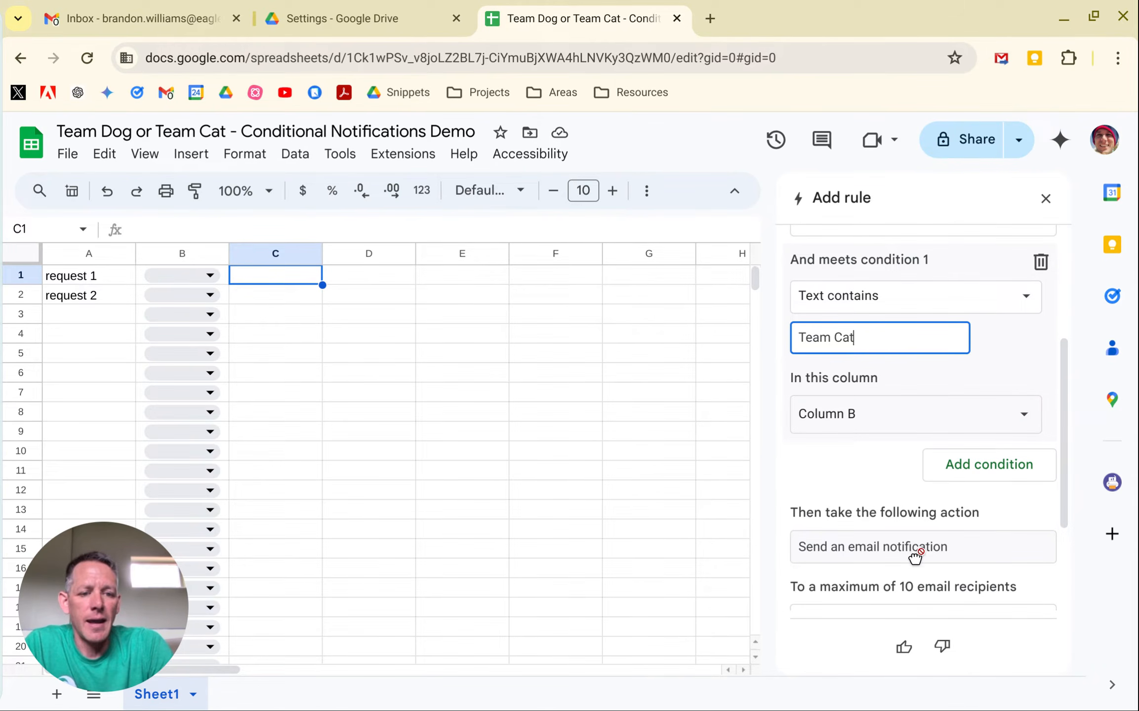
scroll(908, 573, down, 3)
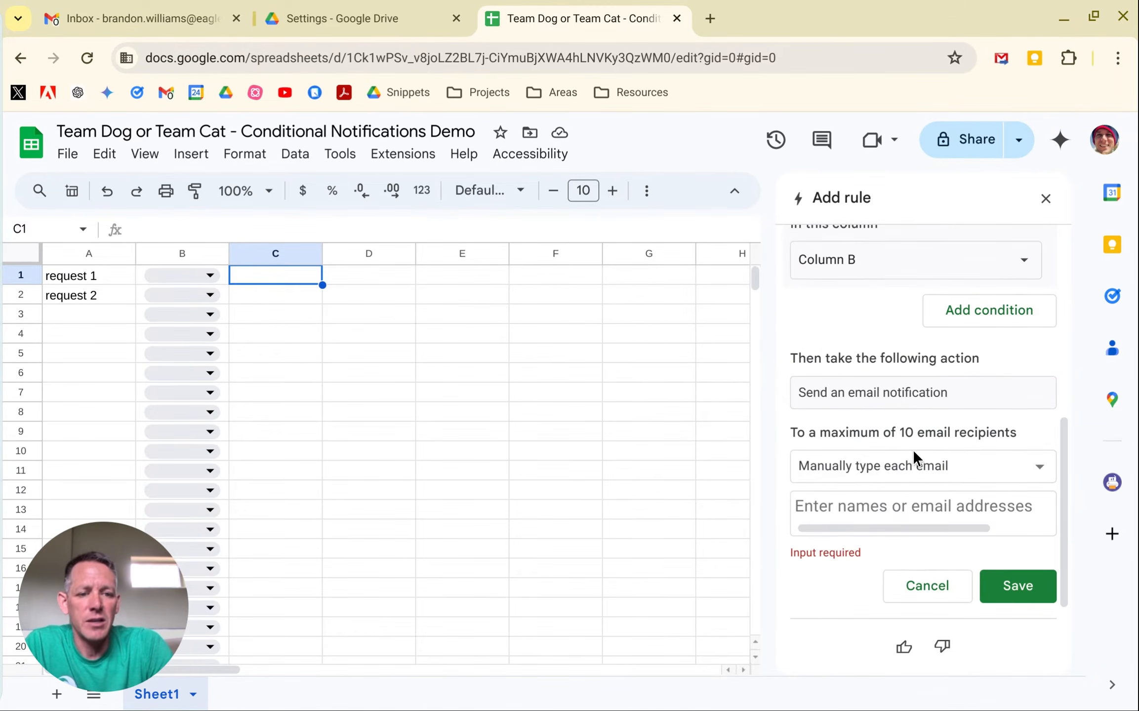
click(900, 504)
text(bww.)
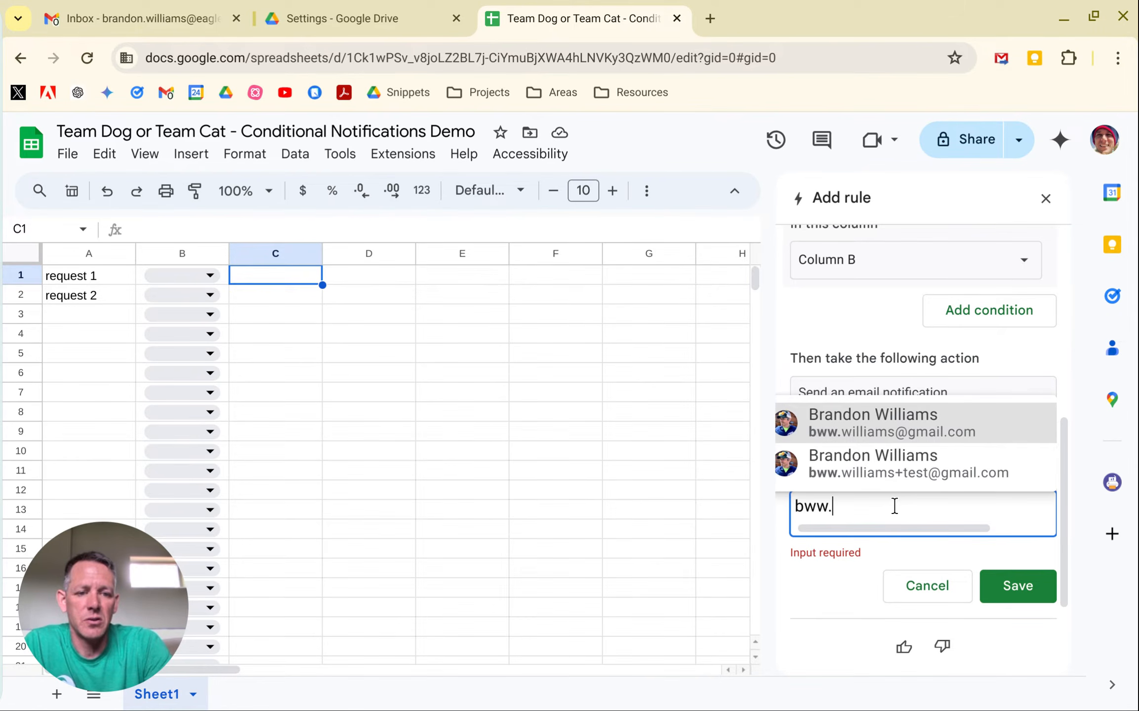
click(884, 422)
click(997, 598)
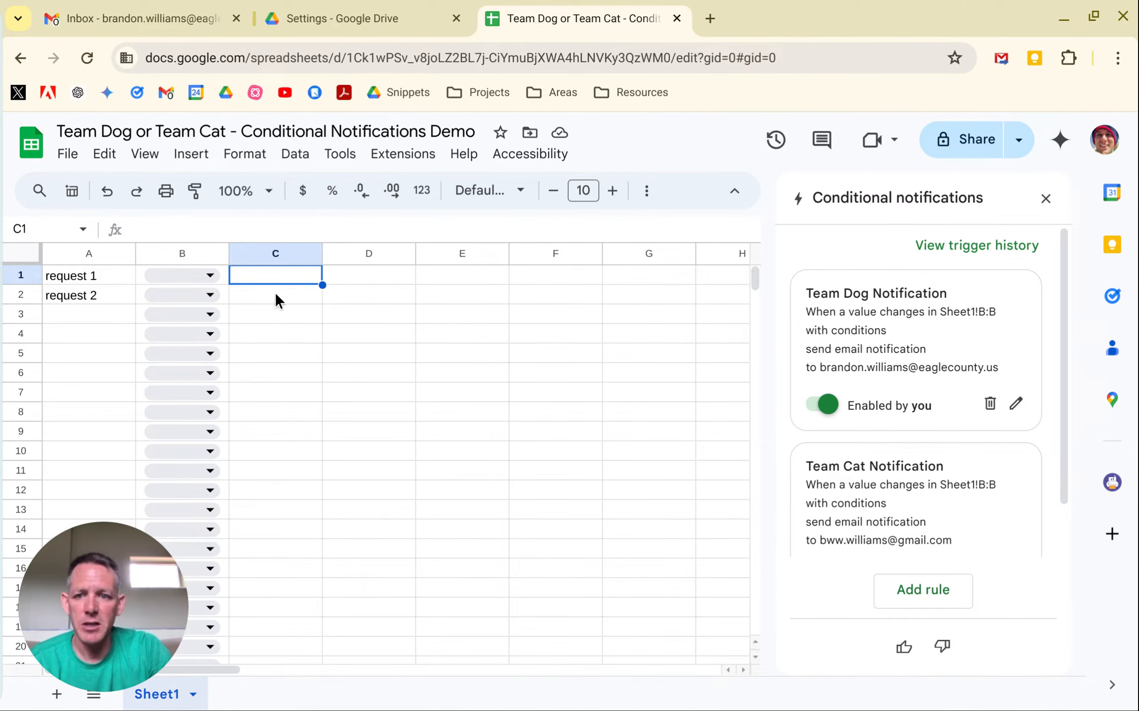
Assign request 1 to Team Dog and request 2 to Team Cat, and widen column B to fit the team names.
click(211, 275)
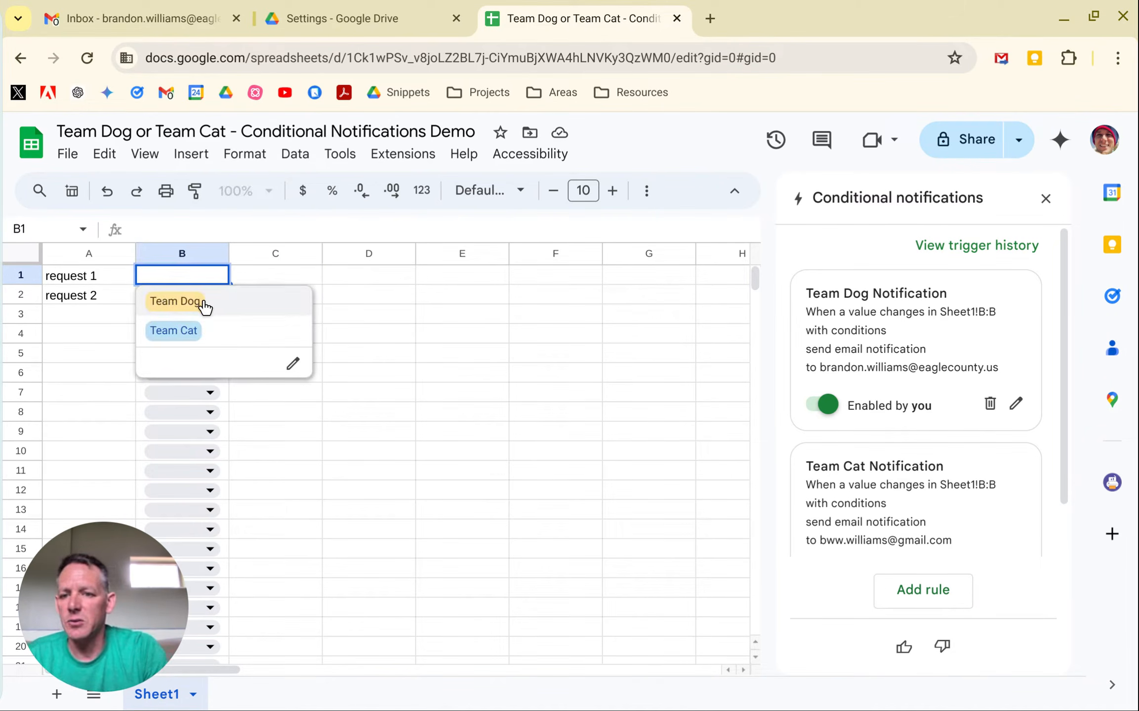
click(204, 305)
click(213, 294)
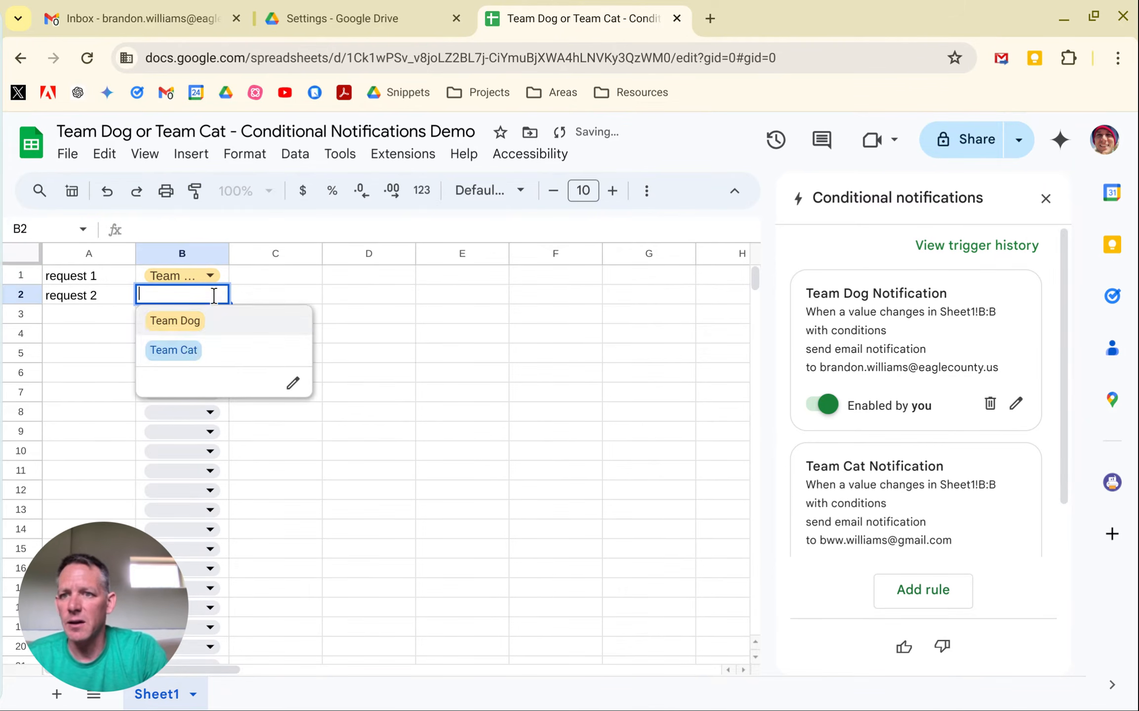
click(192, 351)
click(264, 299)
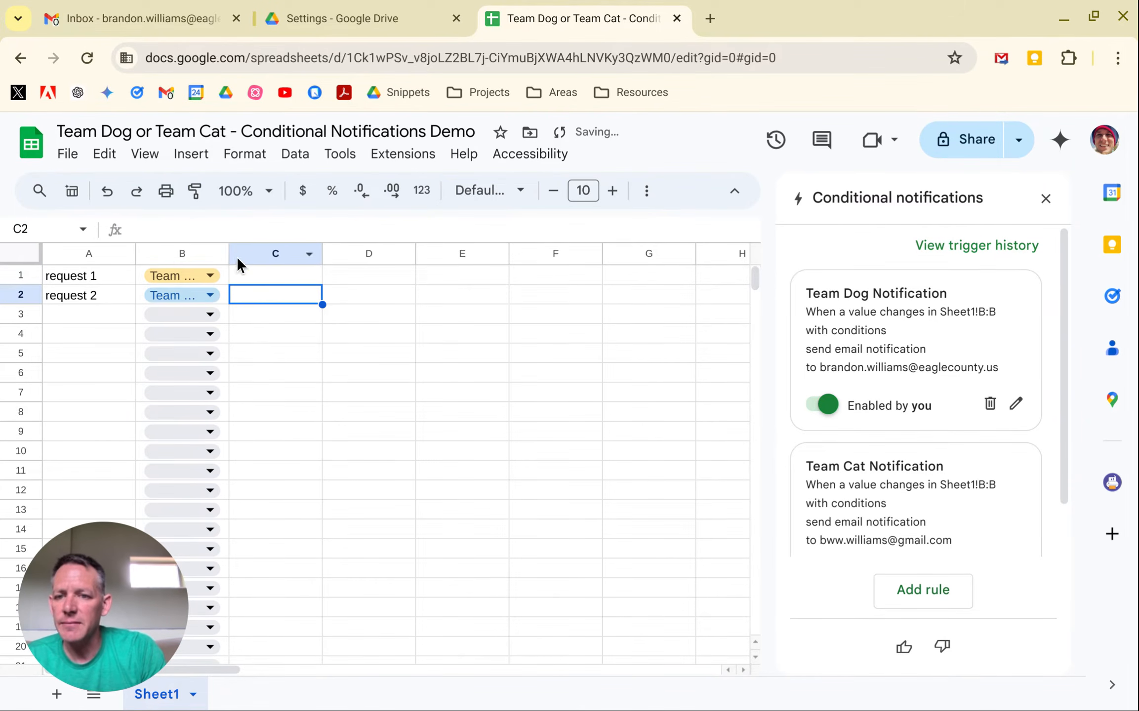
drag(228, 249, 271, 248)
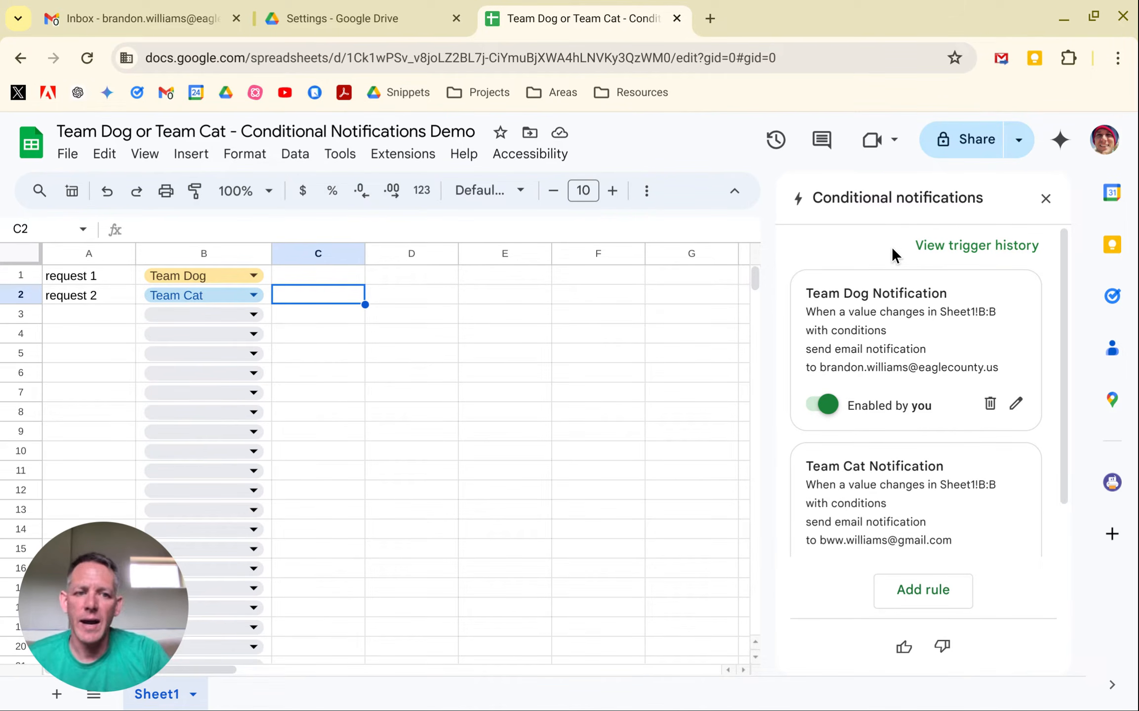
View the trigger history of the notification rules and expand the details of the Team Dog Notification entry.
click(937, 247)
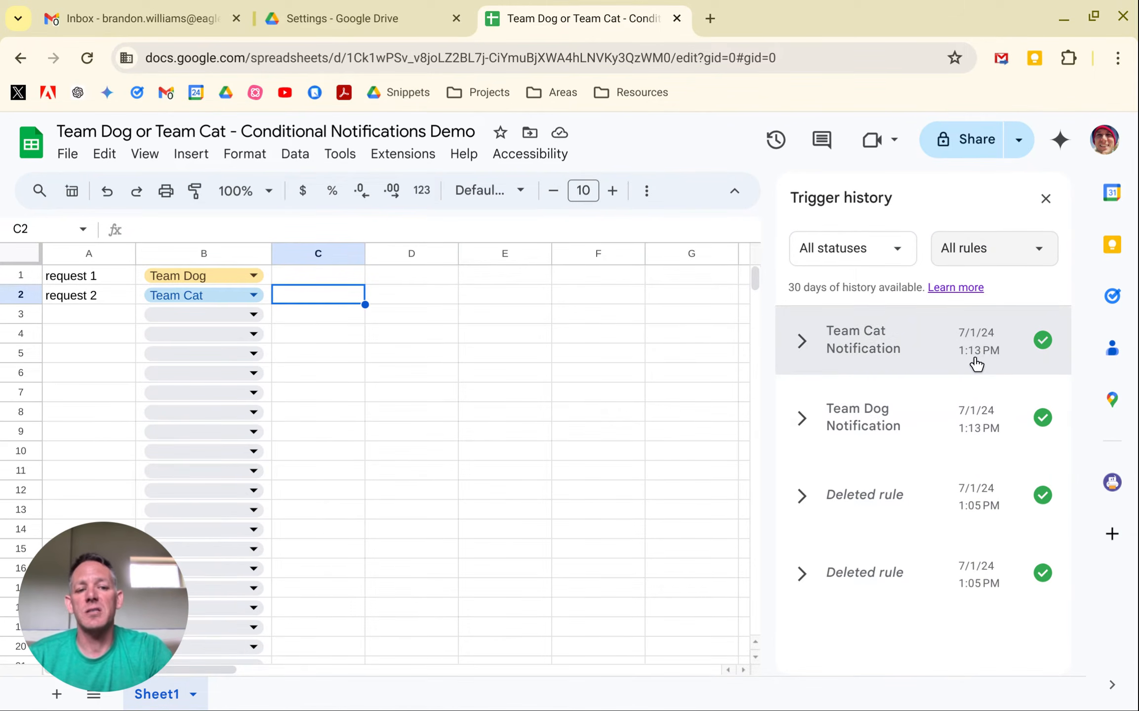
click(800, 425)
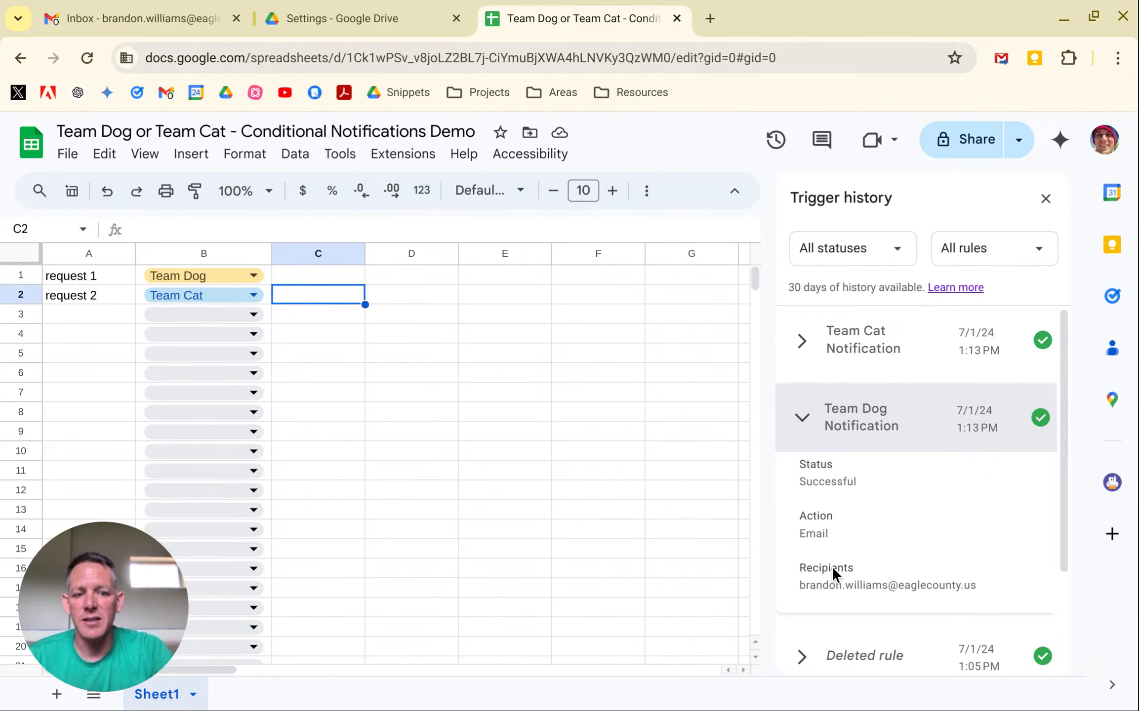
Expand the details of the Team Cat Notification entry in the trigger history.
click(810, 341)
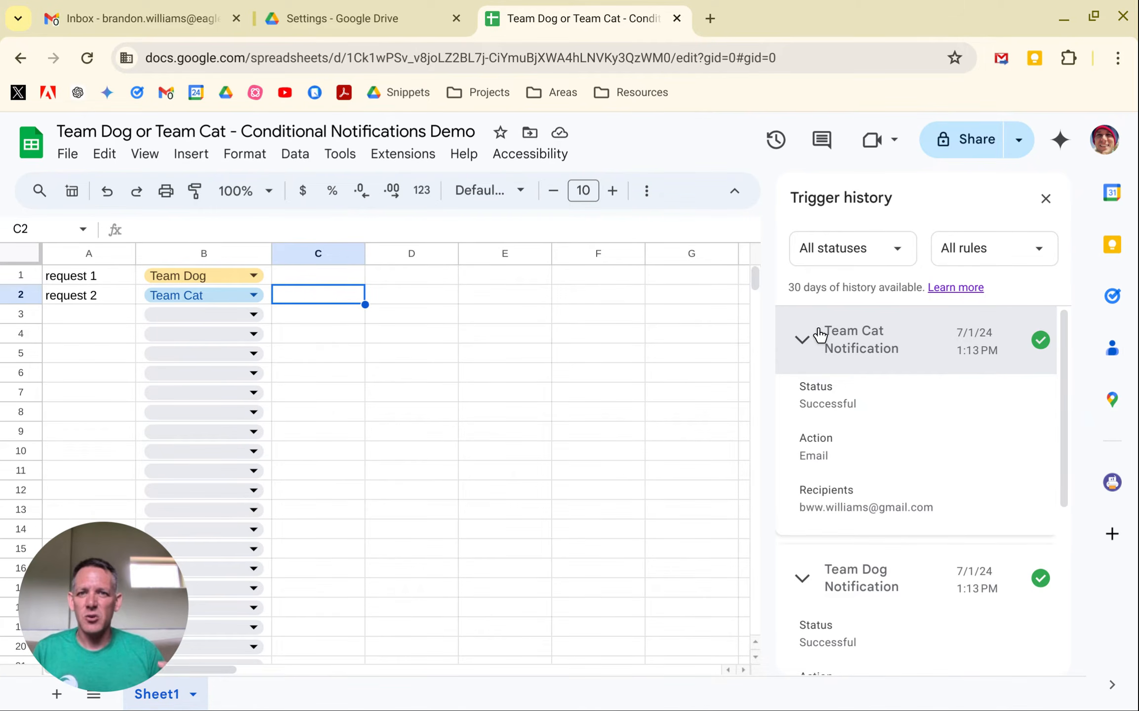
click(346, 159)
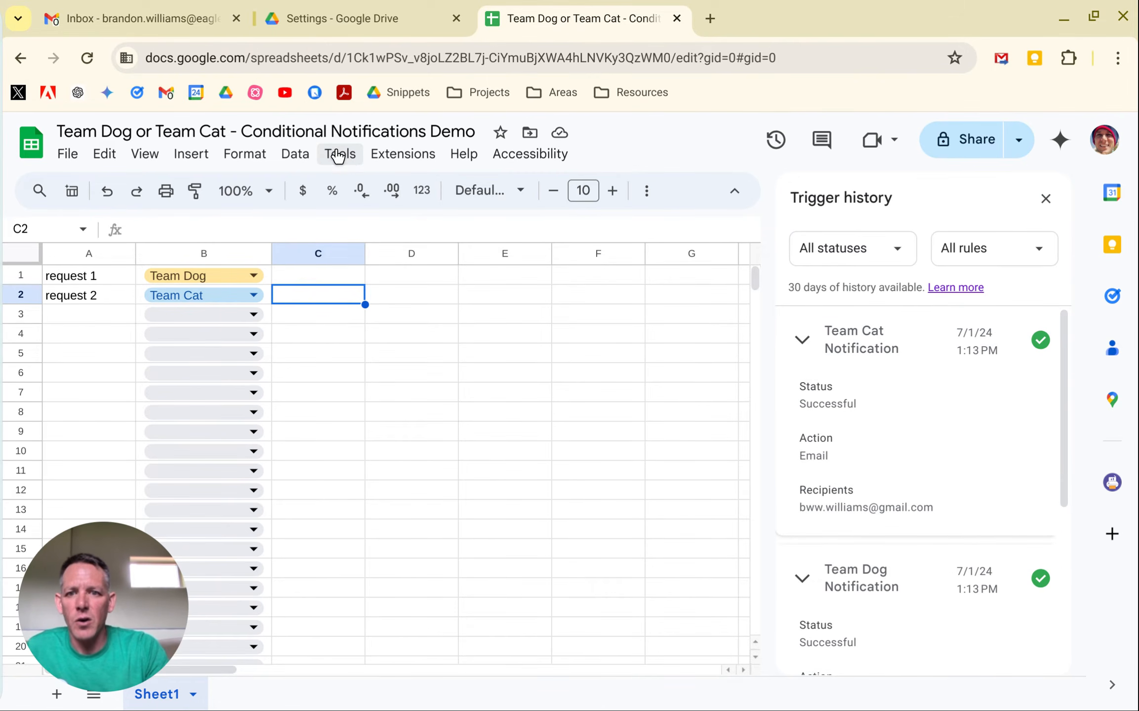
click(337, 153)
mouse_move(363, 345)
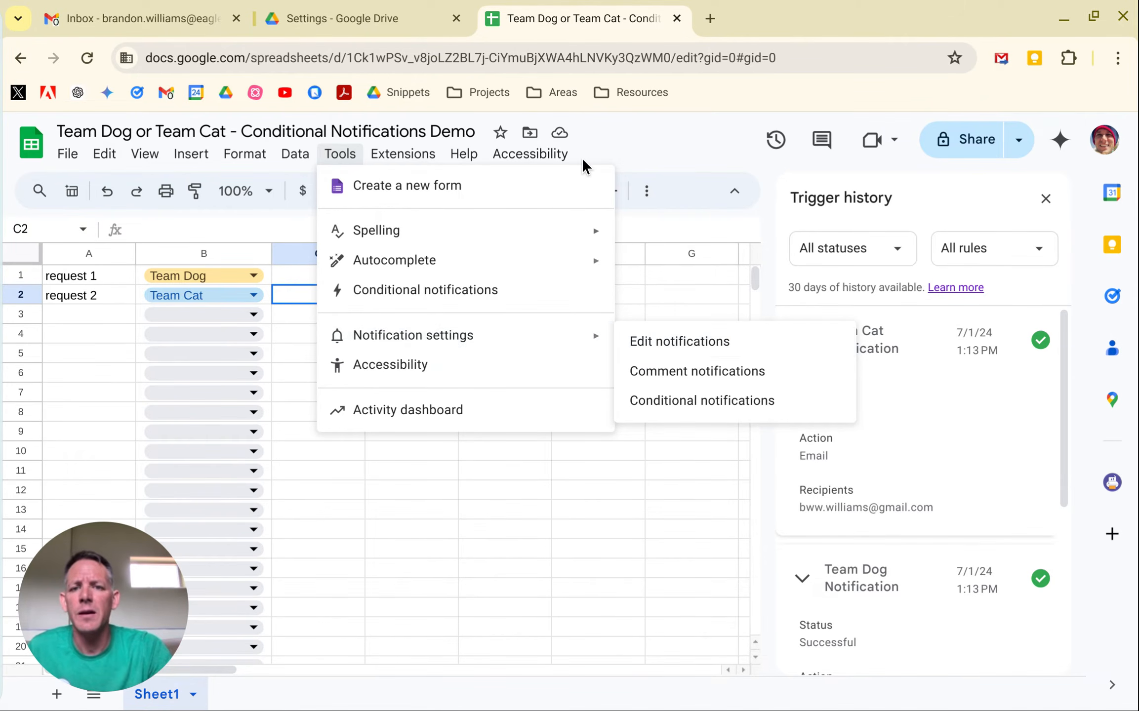
Review the Google Drive notification settings, including the Email options, and return to the demo sheet to close its trigger history.
click(373, 18)
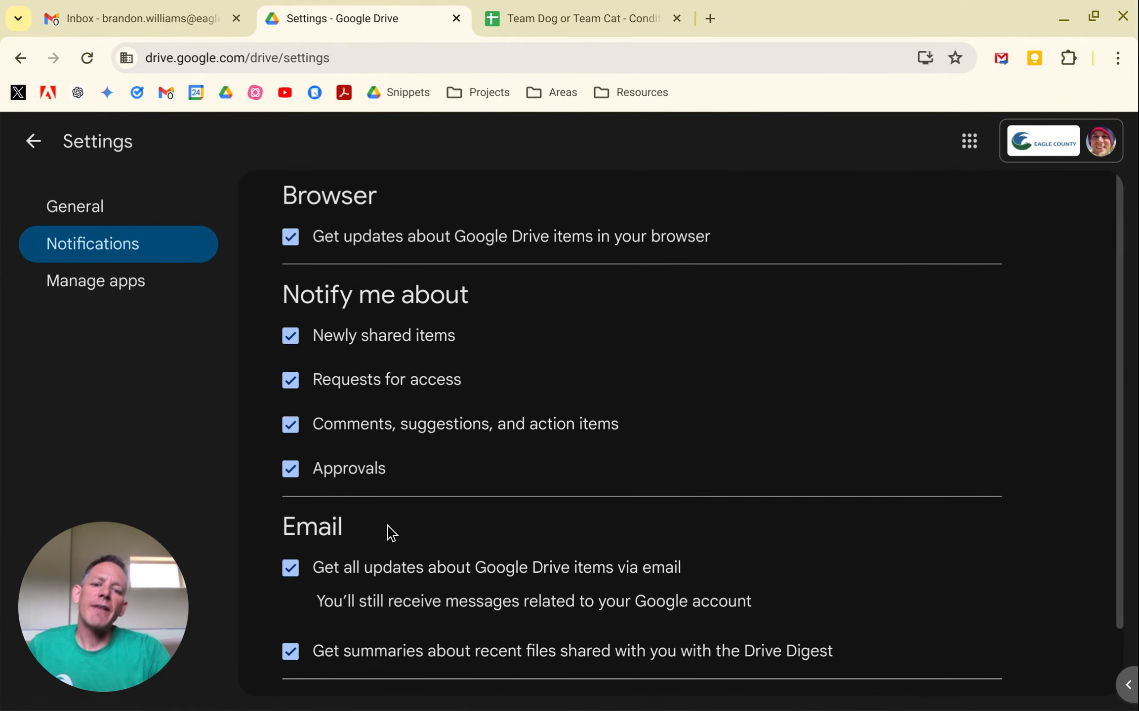
scroll(390, 533, down, 2)
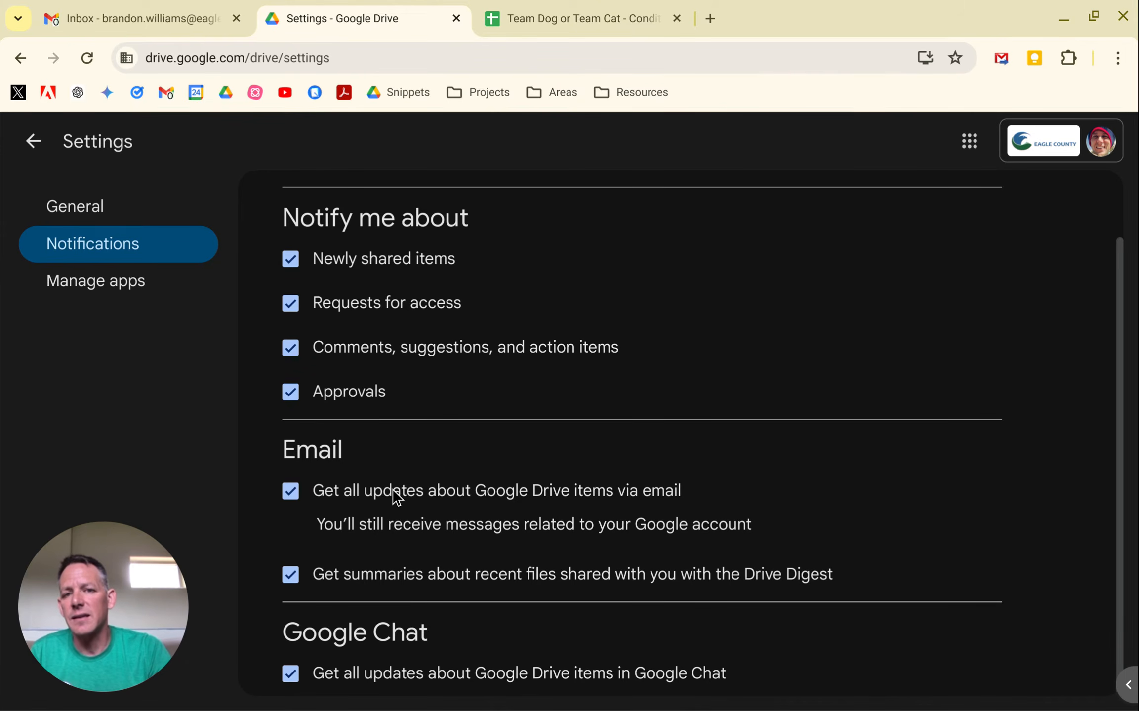
click(553, 16)
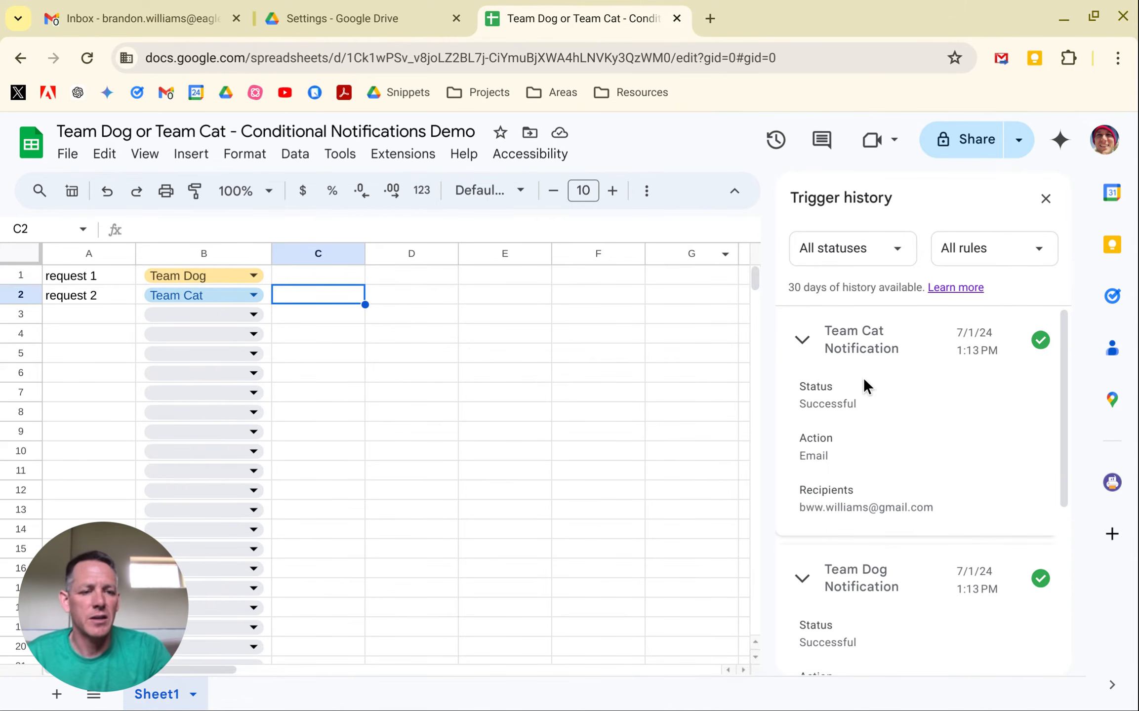
click(1046, 203)
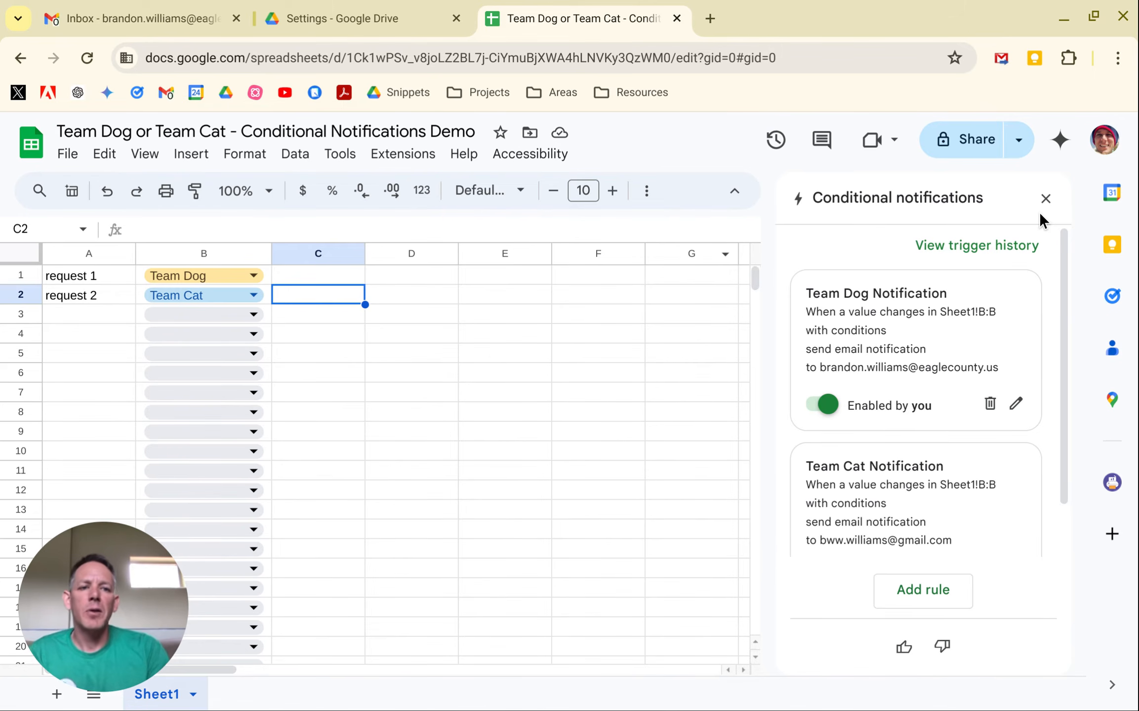
Create a new blank Google Sheets spreadsheet in a separate browser tab.
click(710, 18)
text(sheet)
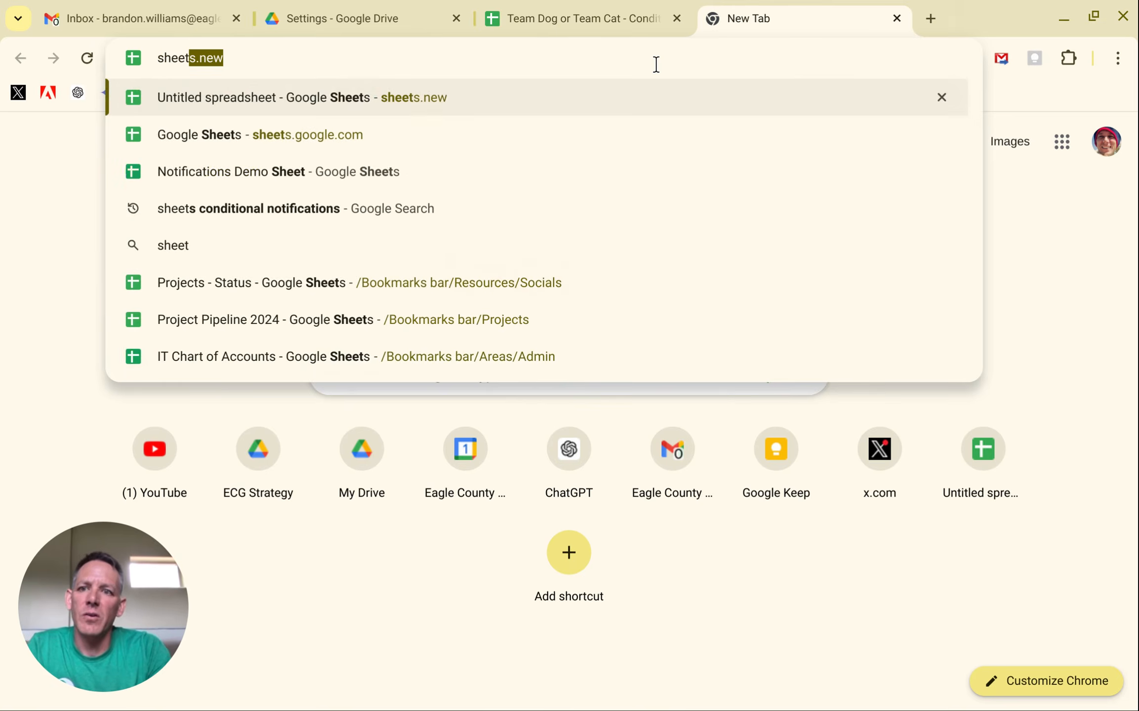
key(Return)
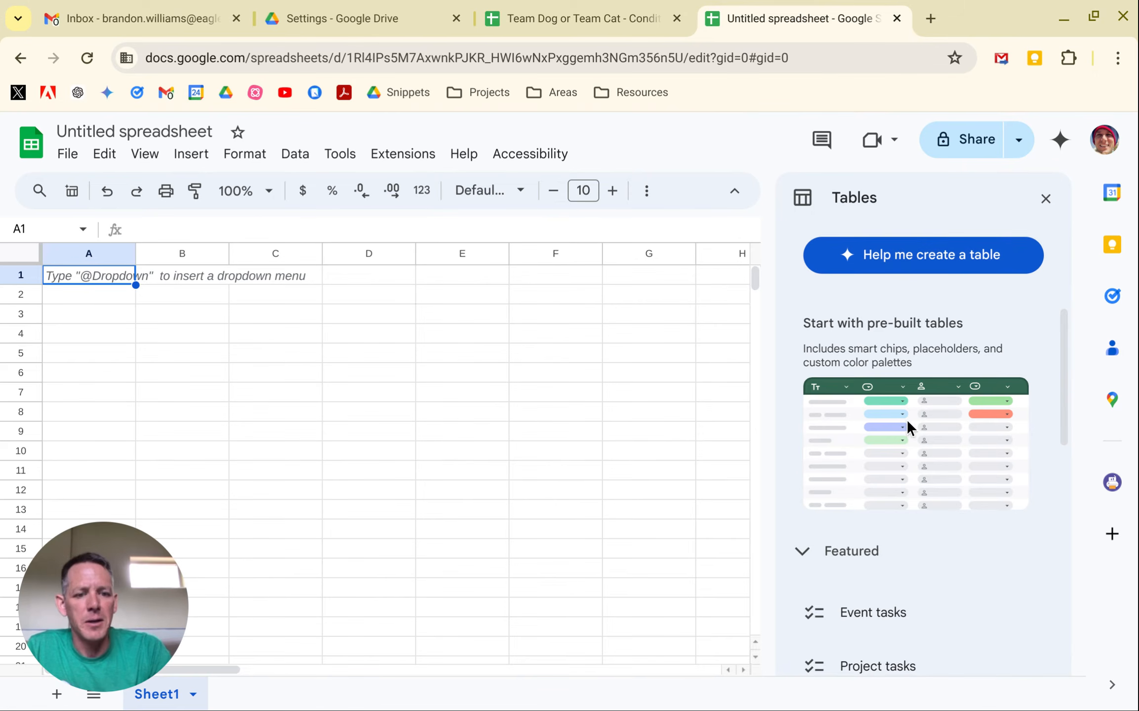
Insert the pre-built Project tasks table into the new spreadsheet and close the table suggestions.
mouse_move(909, 617)
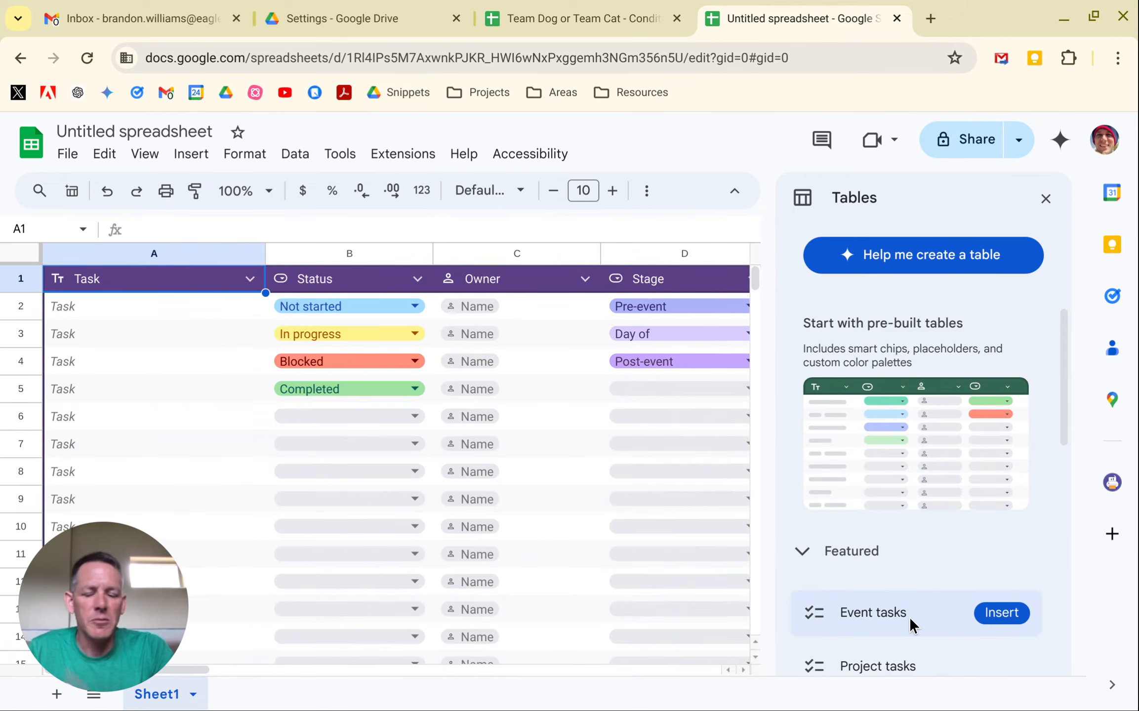
mouse_move(887, 662)
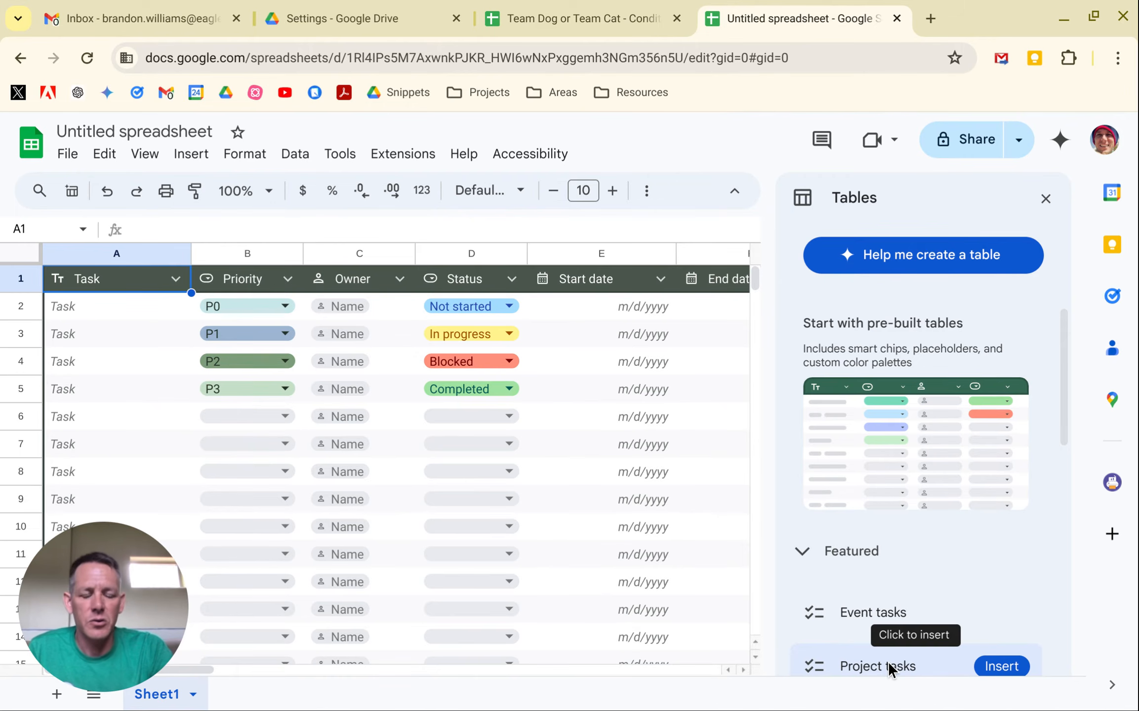
click(888, 661)
scroll(998, 588, down, 2)
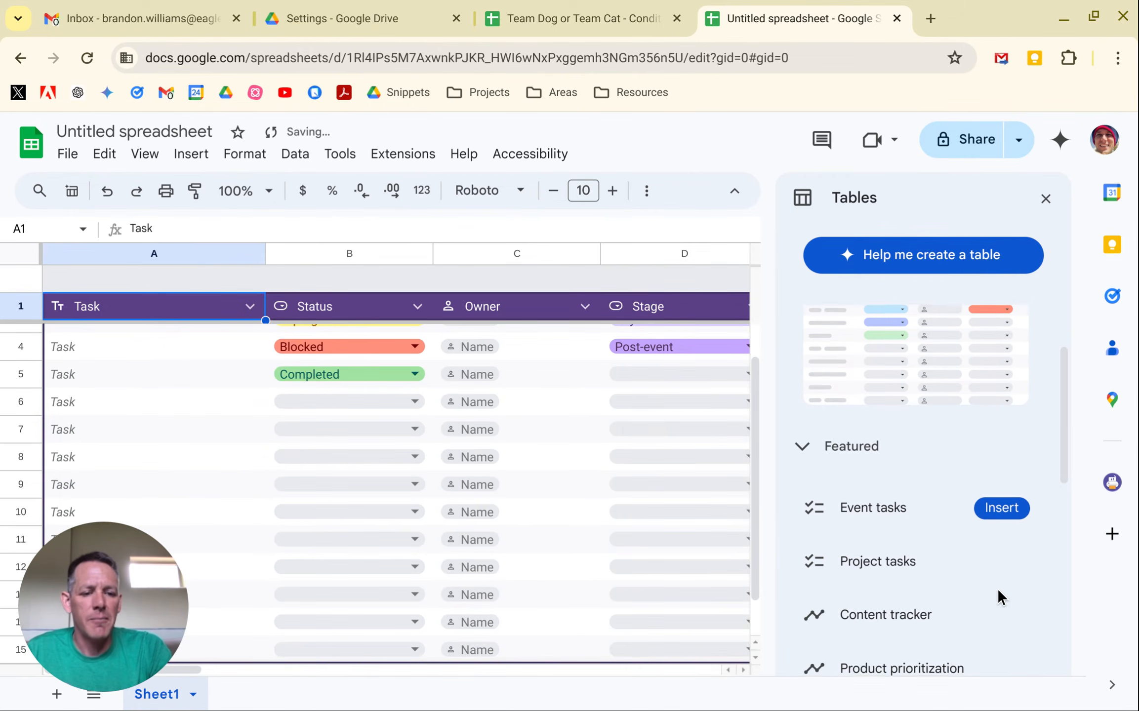
click(919, 568)
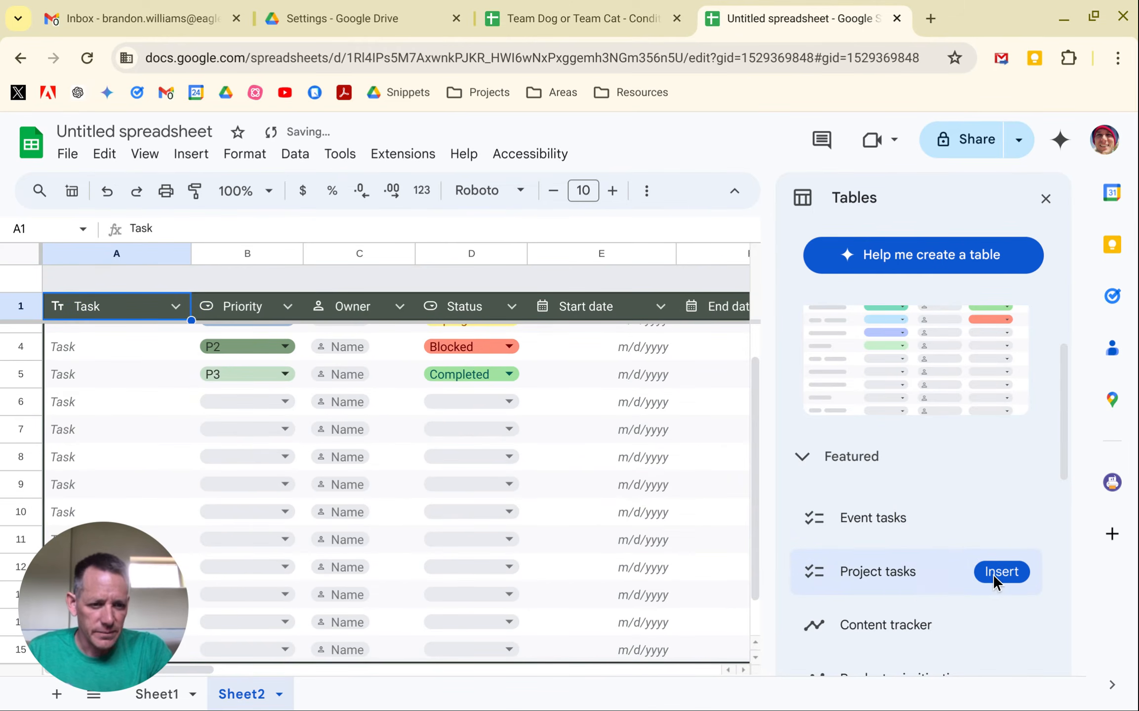
click(995, 571)
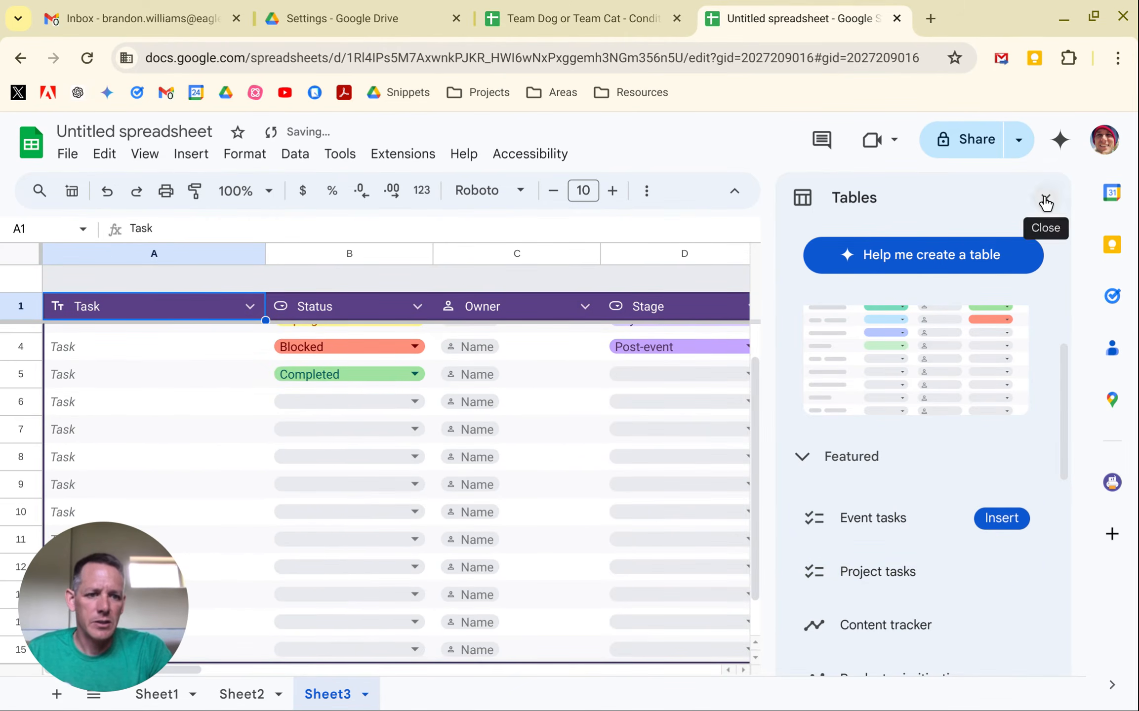
click(1045, 200)
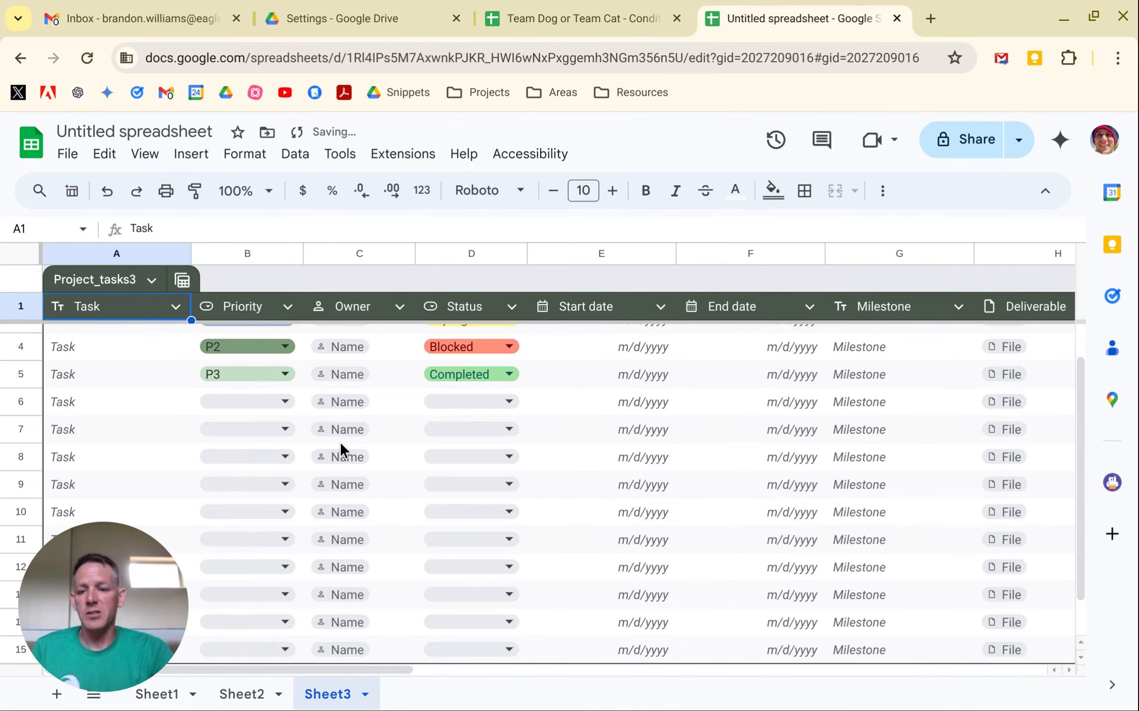
scroll(428, 462, up, 2)
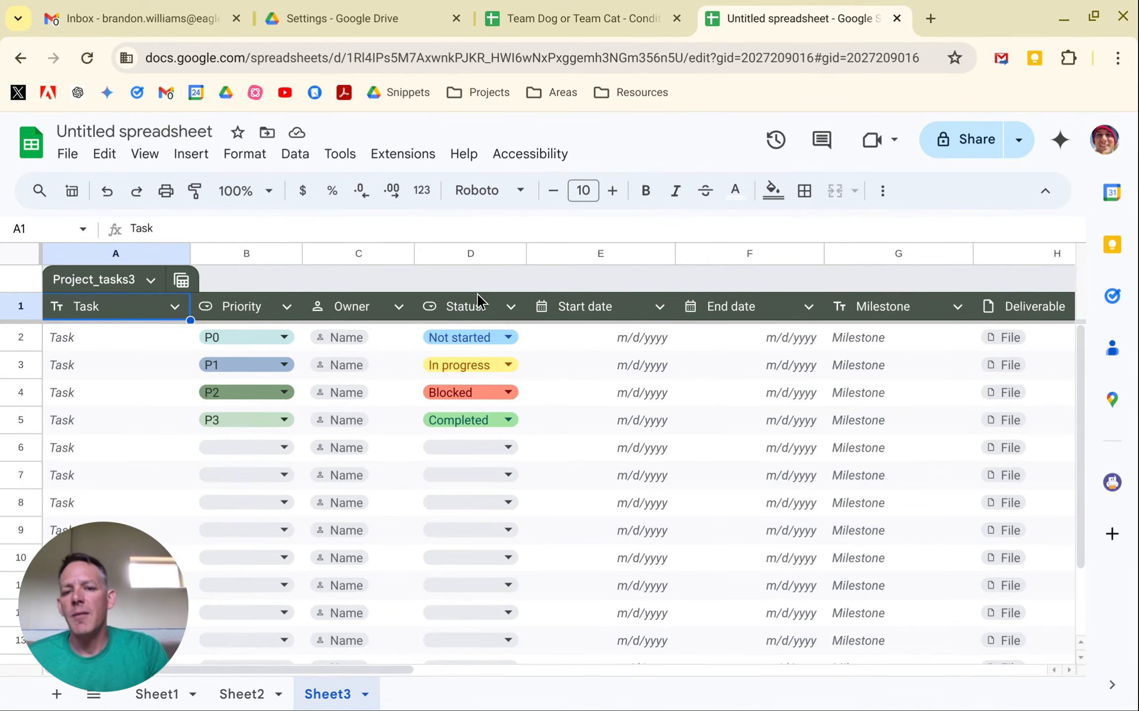
Insert a column between Owner and Status in the project tasks table and name it "Project Lead".
right_click(512, 259)
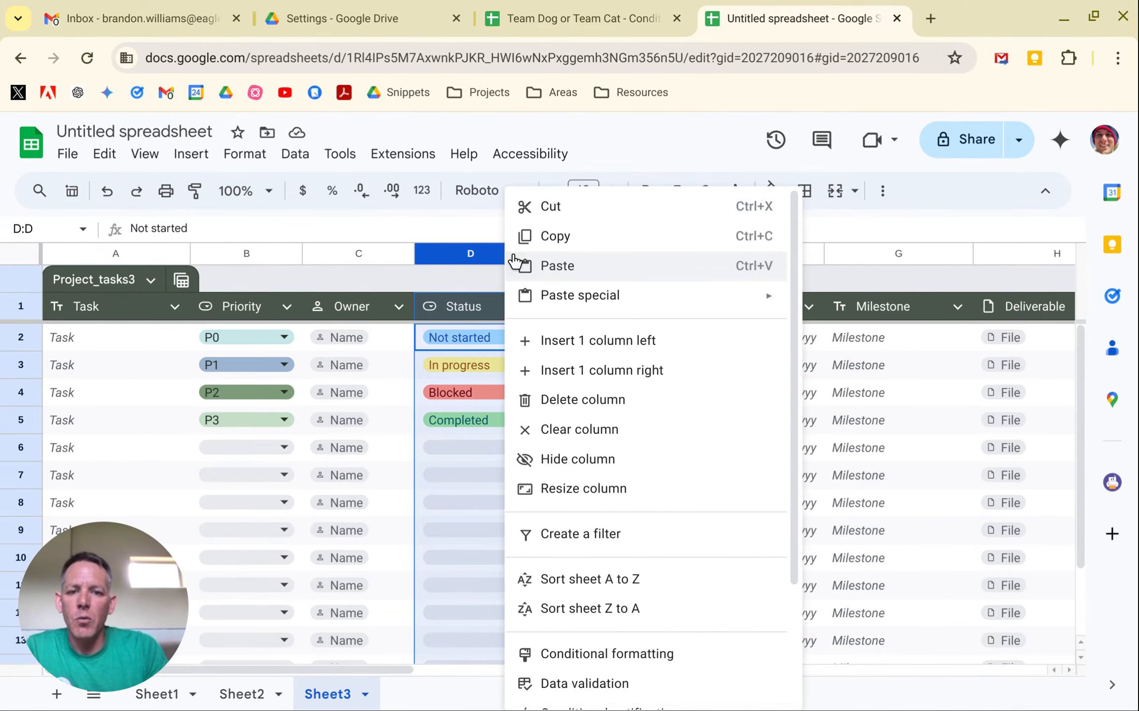
click(562, 340)
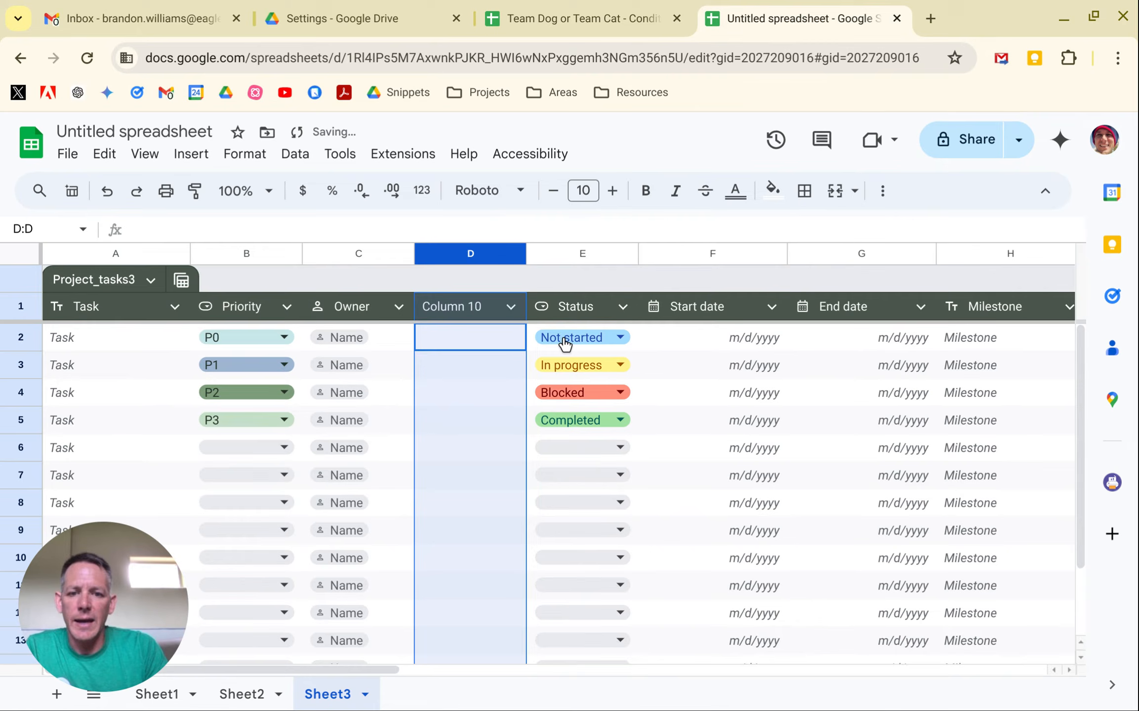
double_click(453, 306)
text(Pro)
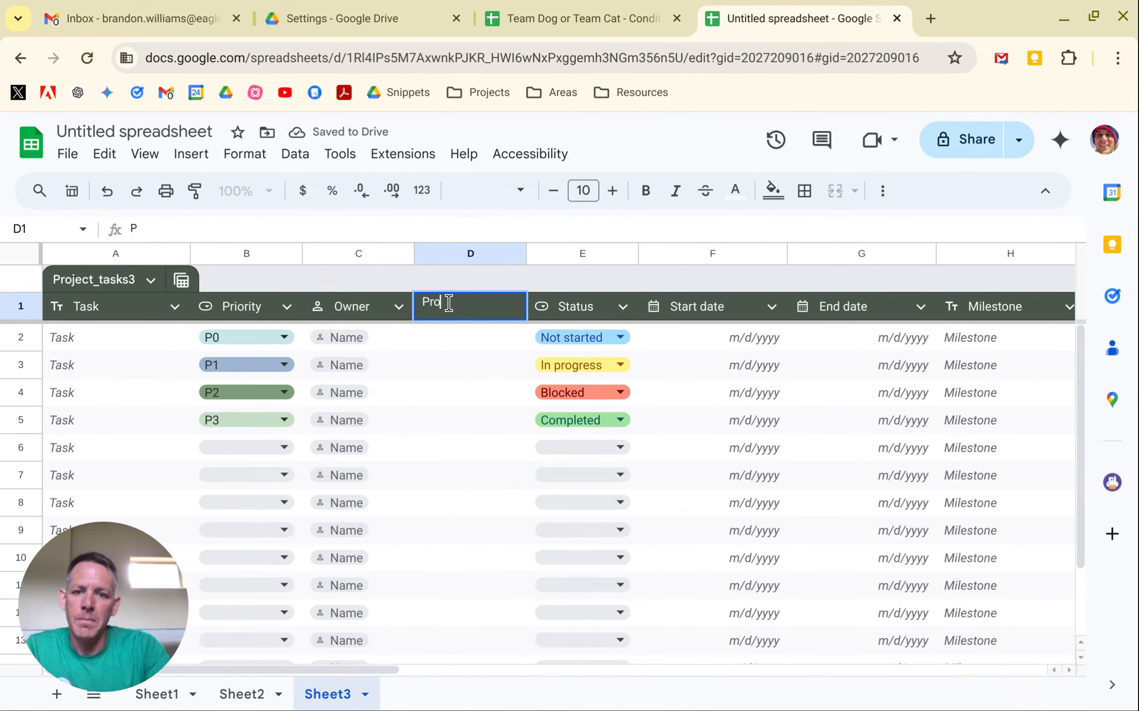
text(ject Lead)
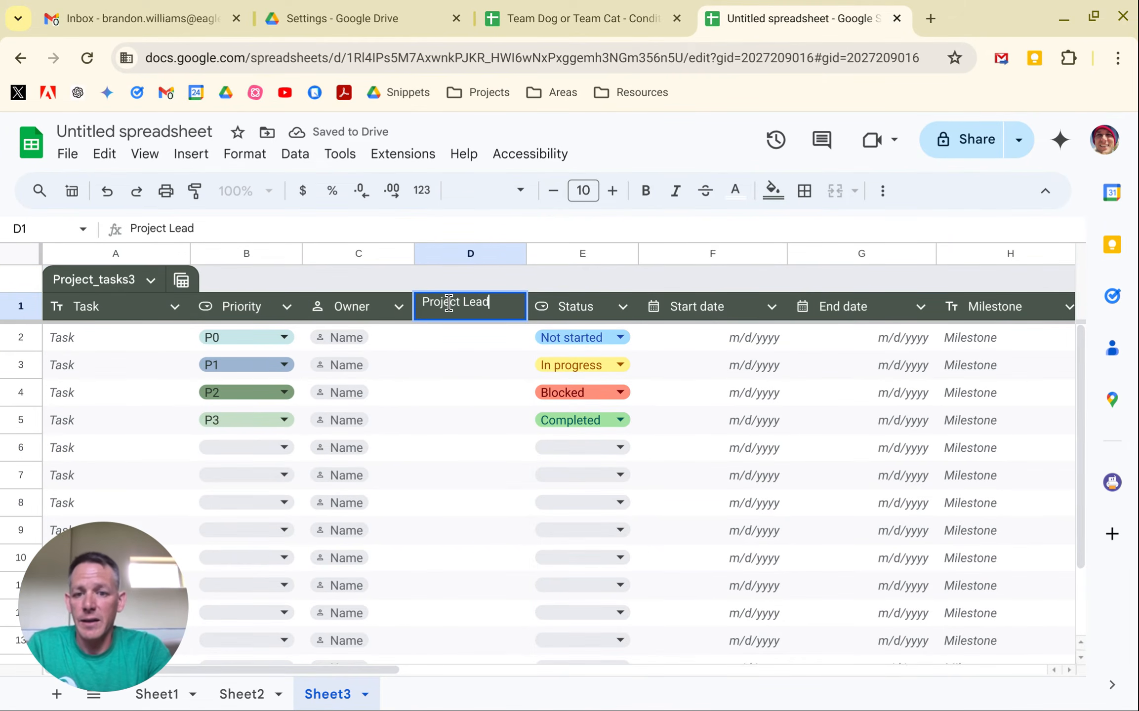
key(Tab)
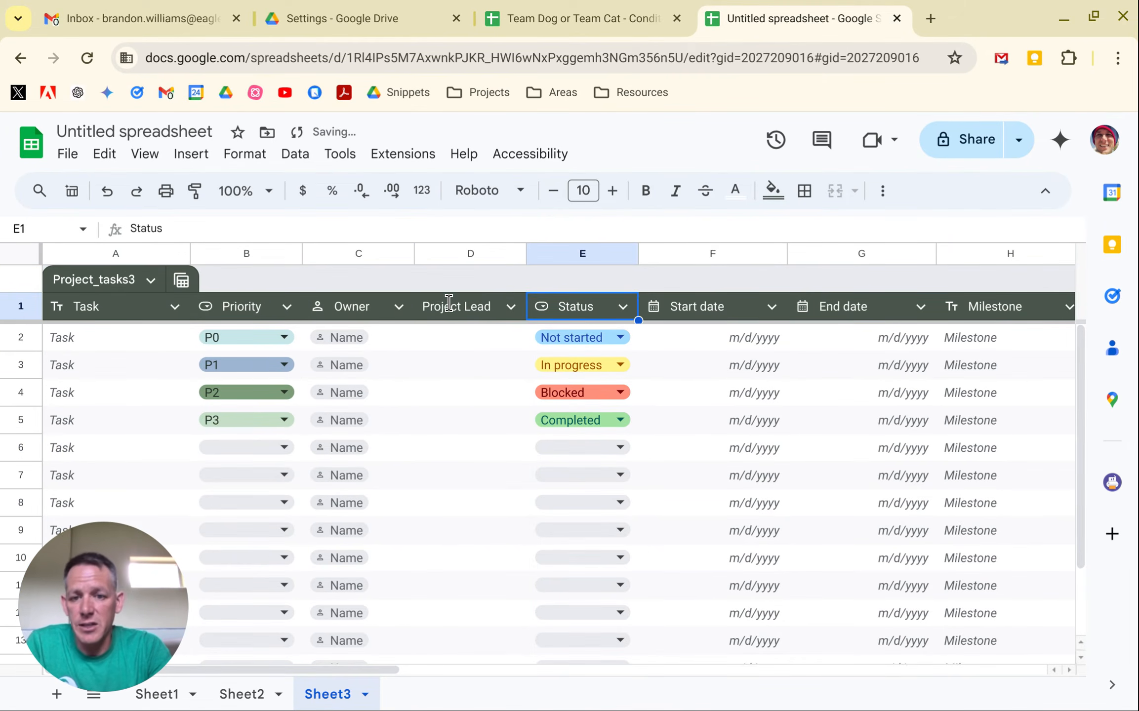
click(470, 340)
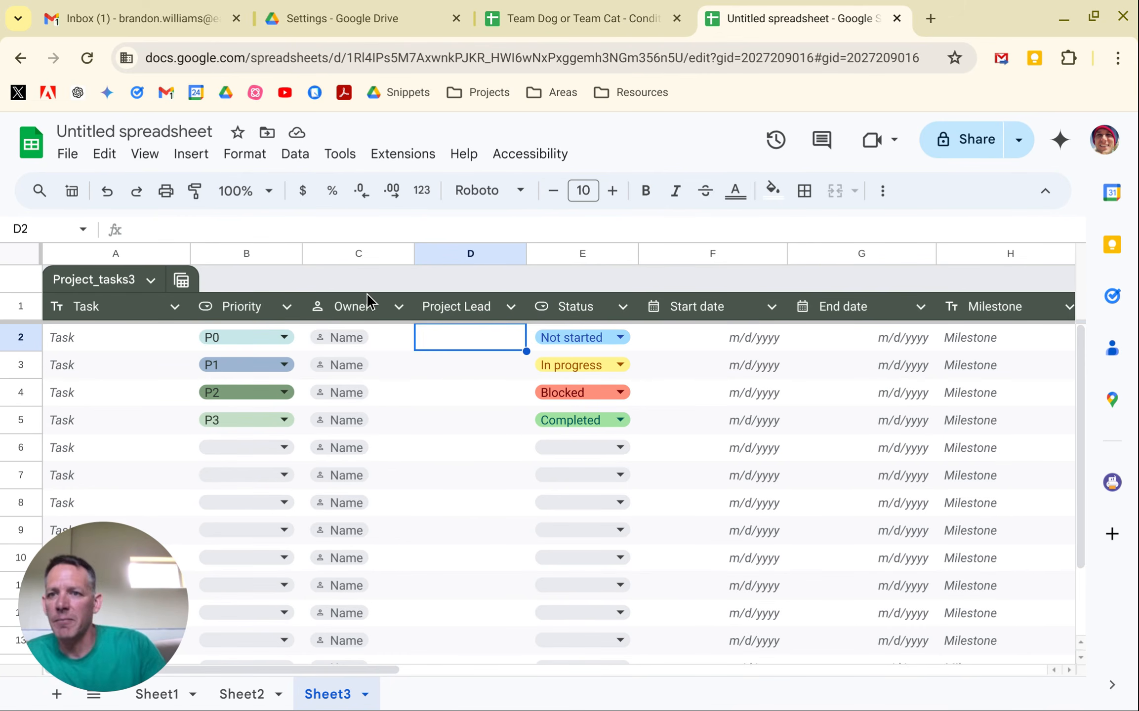
Switch to the Gmail inbox, open the notification e-mail about changed values, and examine its updates to column B.
click(132, 14)
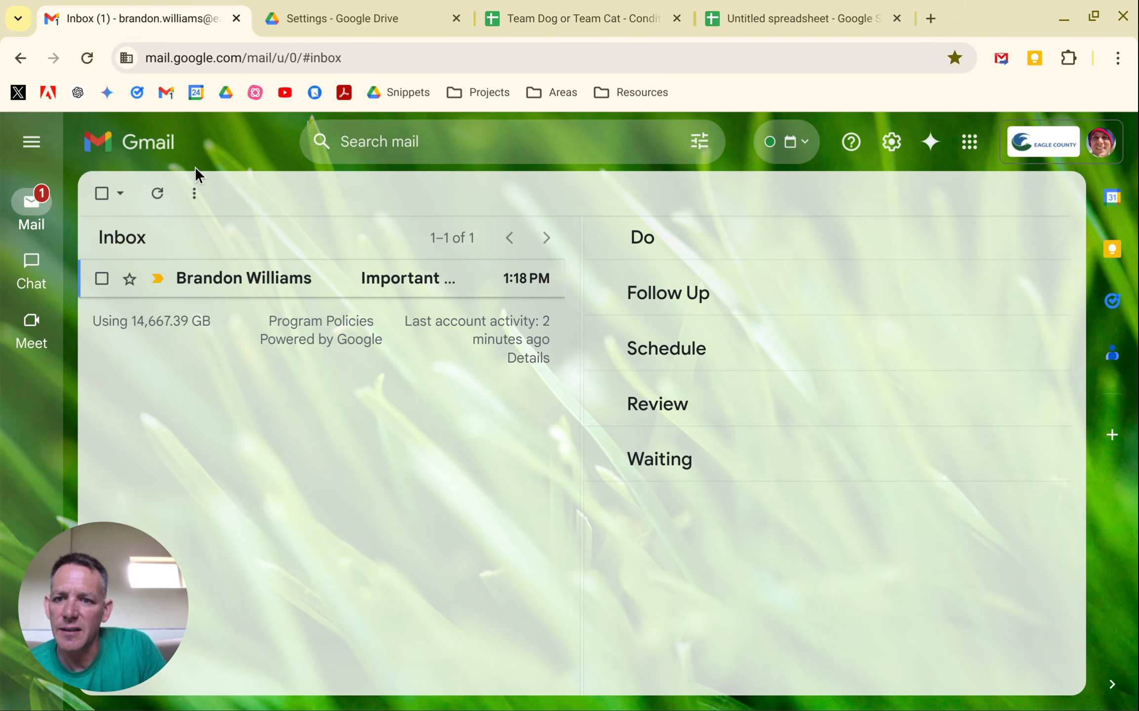
click(223, 290)
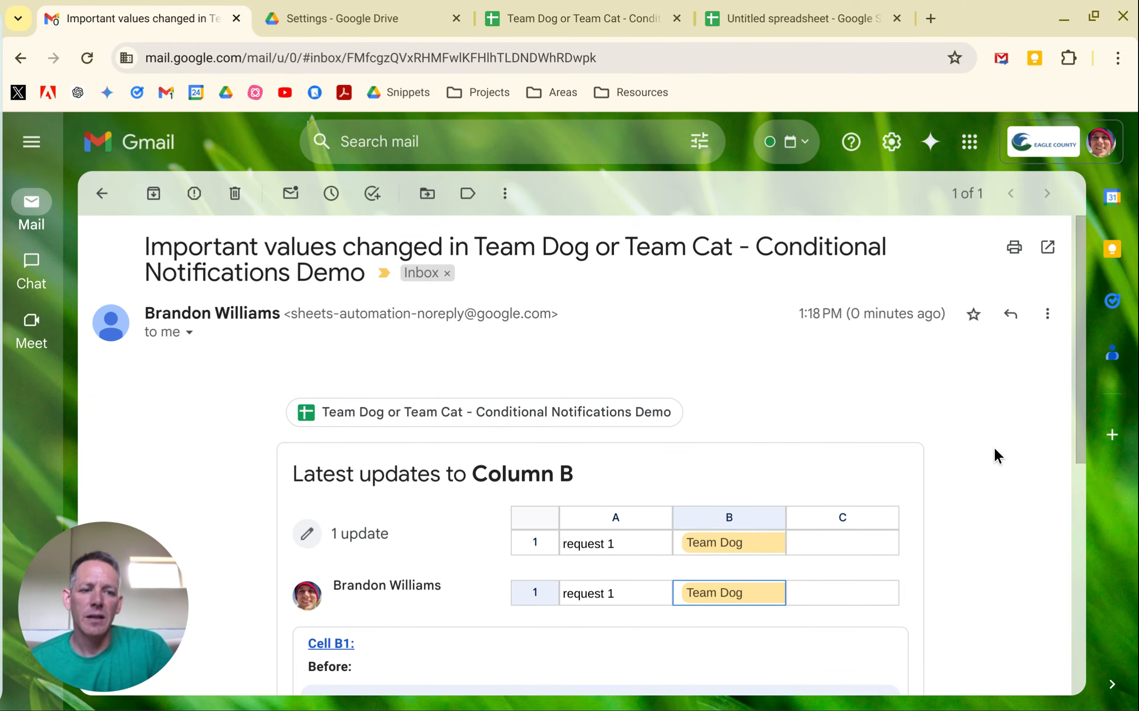
scroll(995, 449, down, 3)
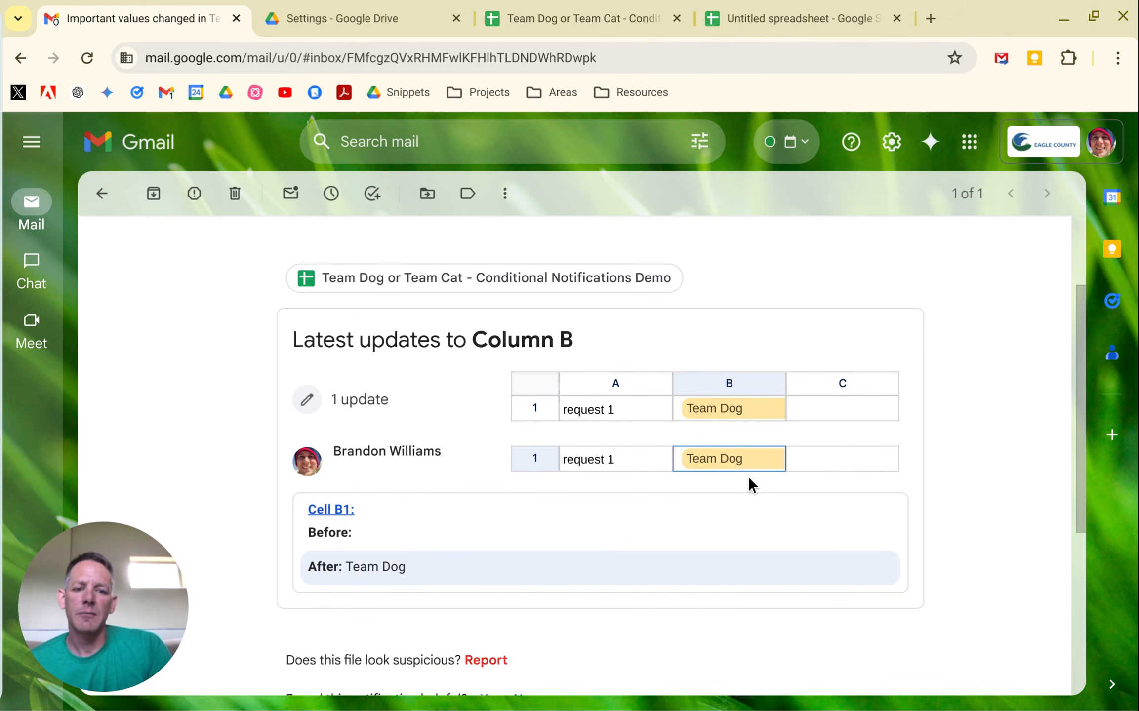
scroll(424, 374, up, 2)
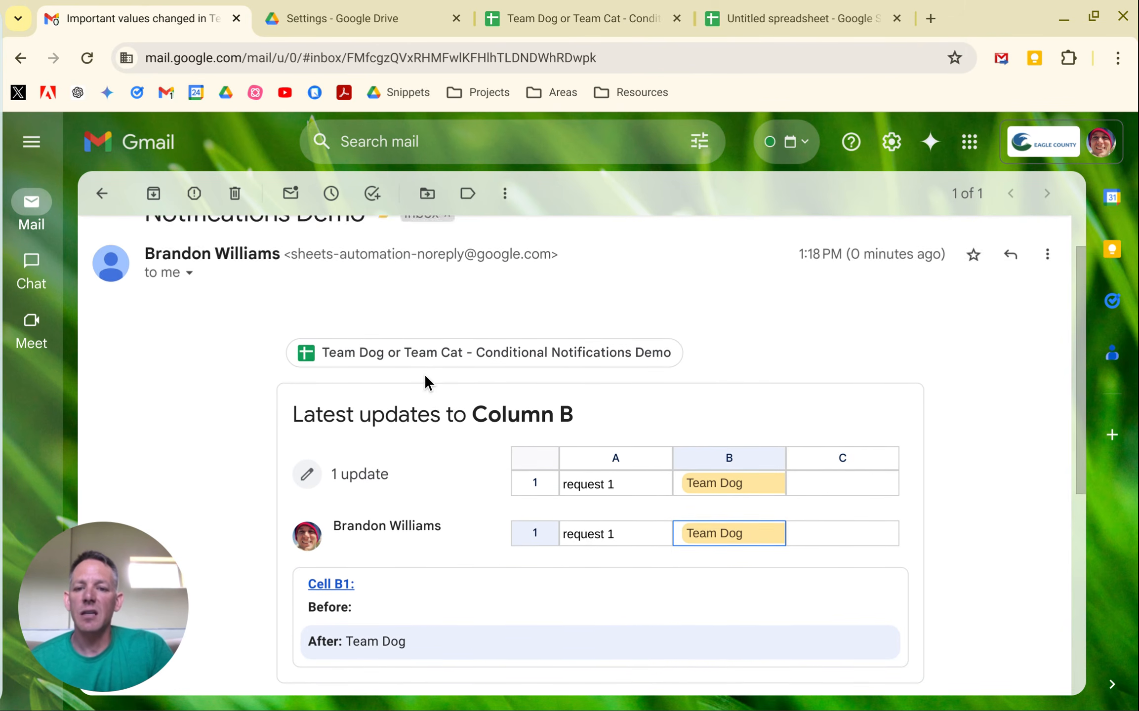
scroll(424, 373, down, 2)
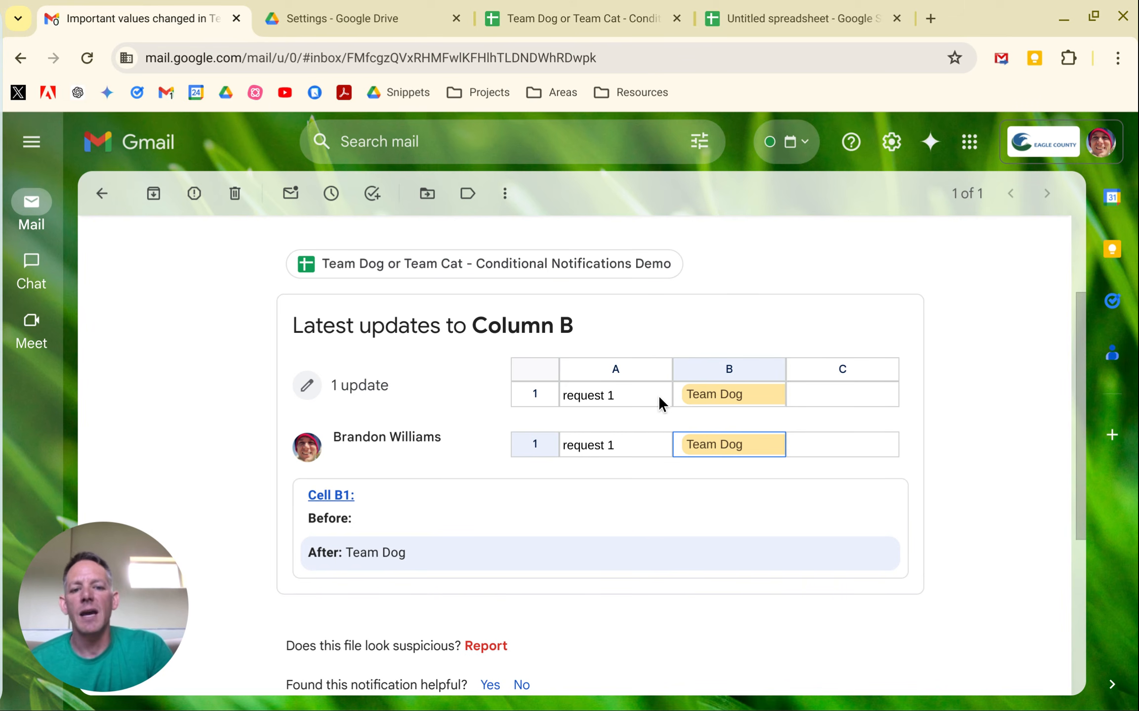
Follow the notification's Cell B1 link to the sheet, and return to the e-mail to read its footer.
click(344, 496)
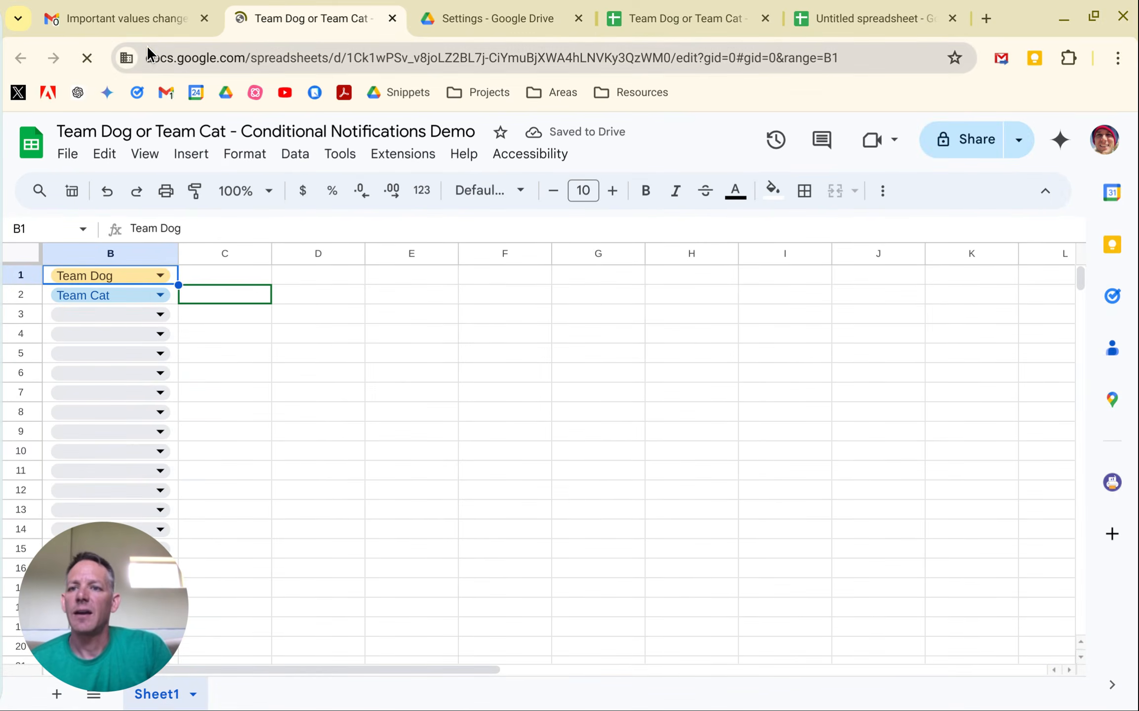
click(139, 20)
scroll(379, 610, down, 5)
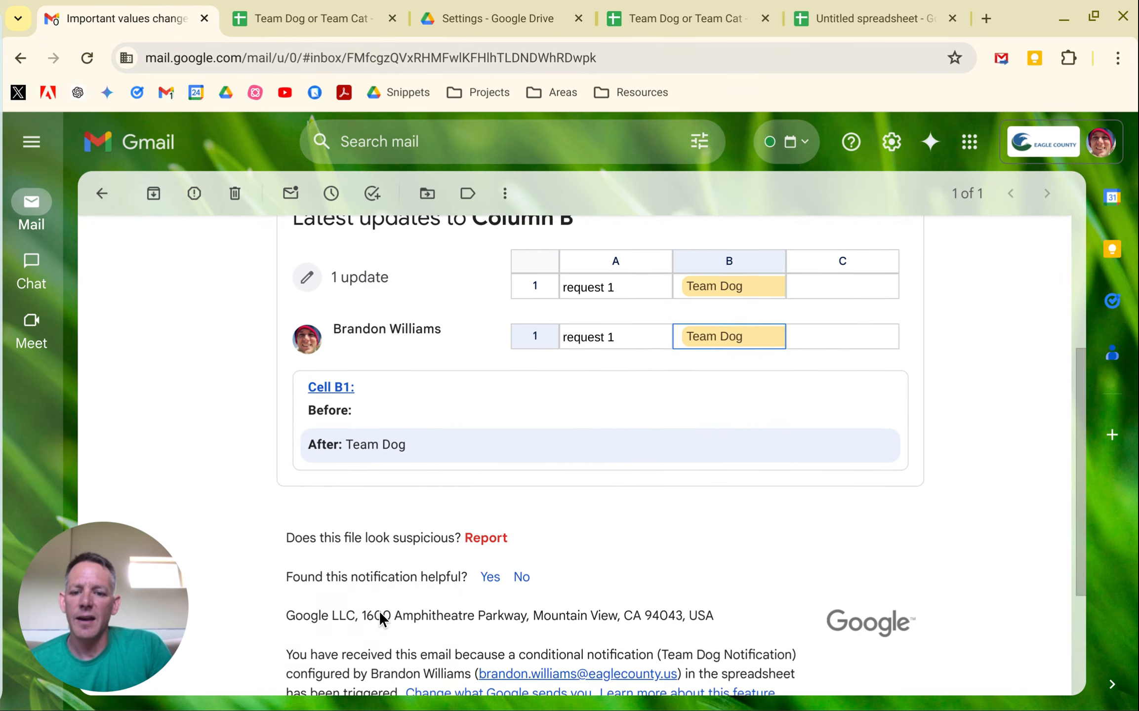
scroll(379, 611, up, 8)
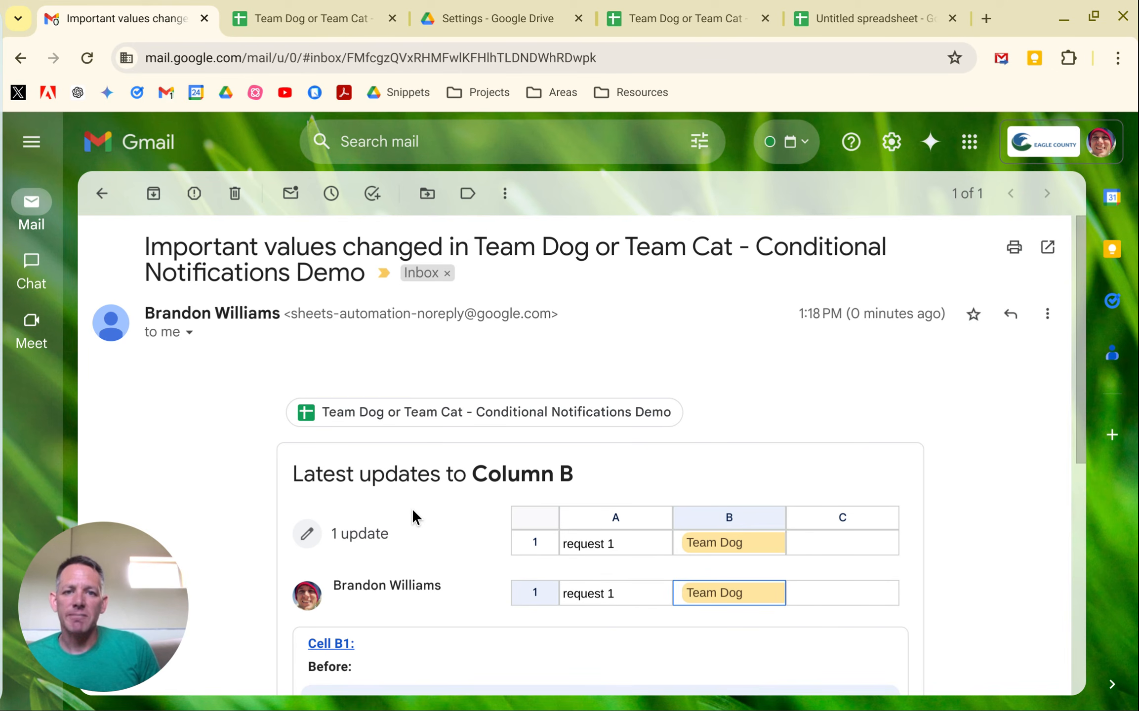
mouse_move(10, 193)
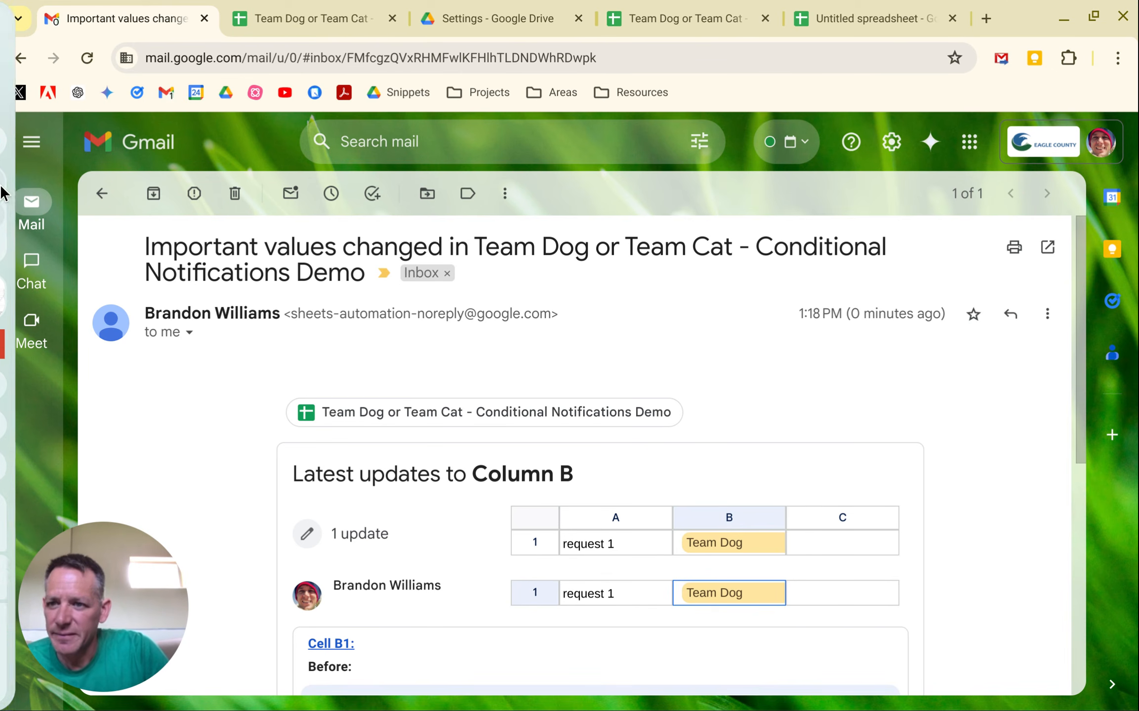